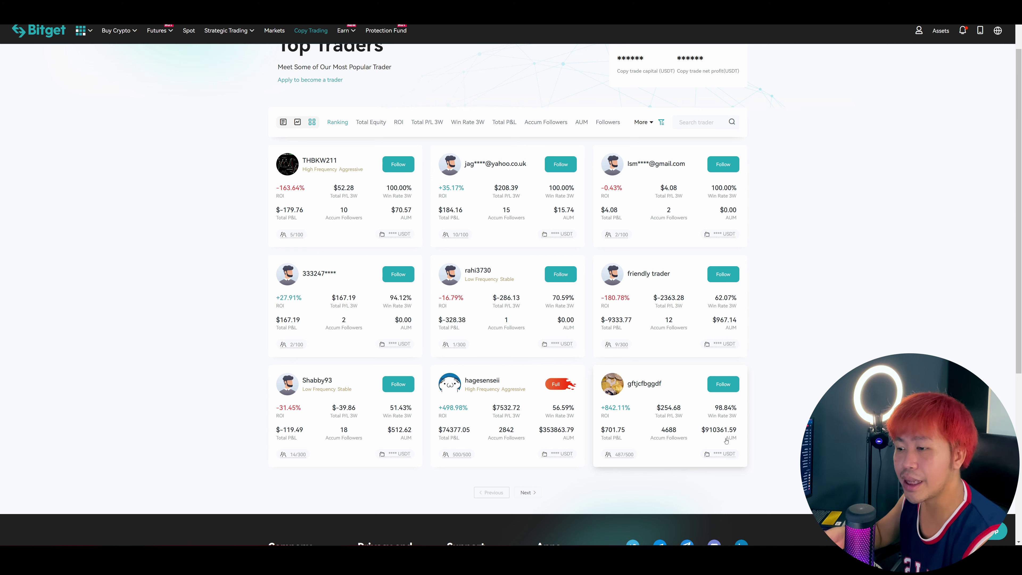
click(676, 407)
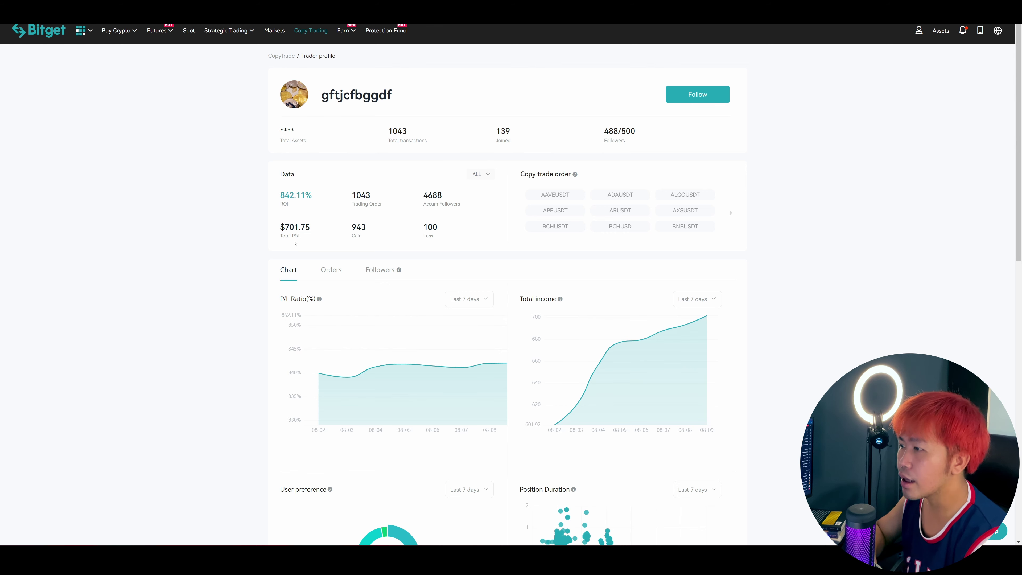
drag(278, 236, 302, 237)
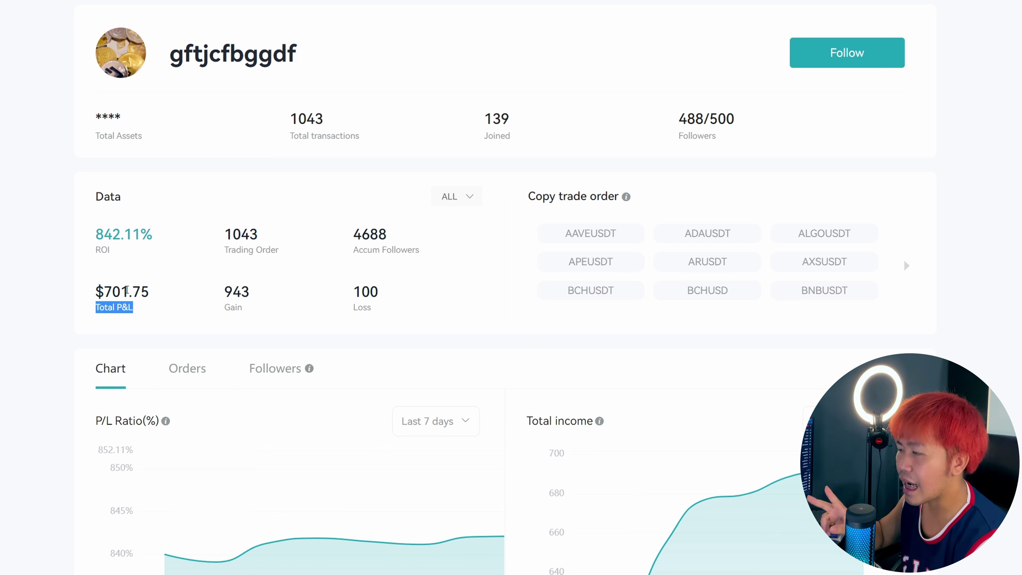
drag(87, 297, 197, 285)
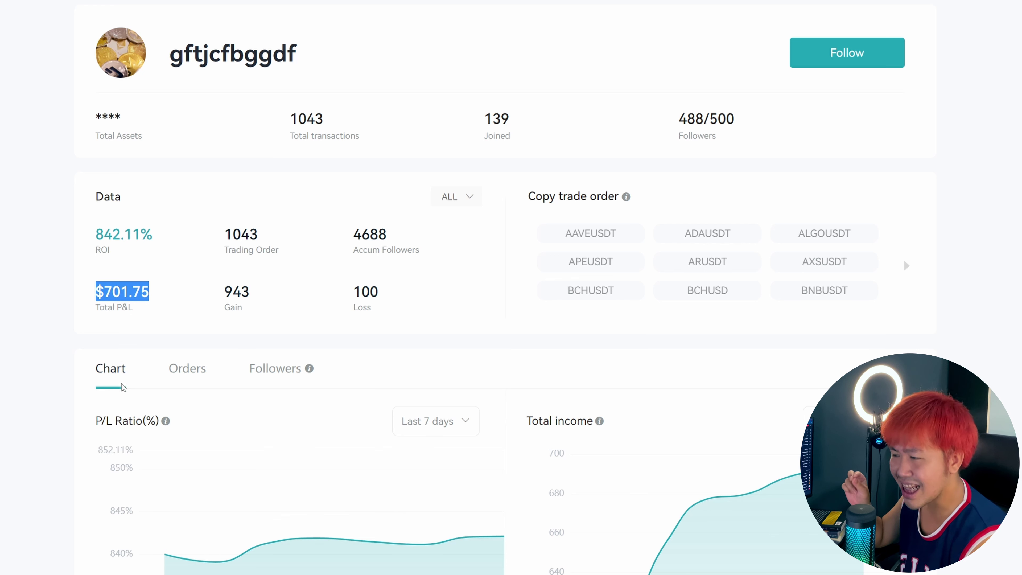
click(124, 386)
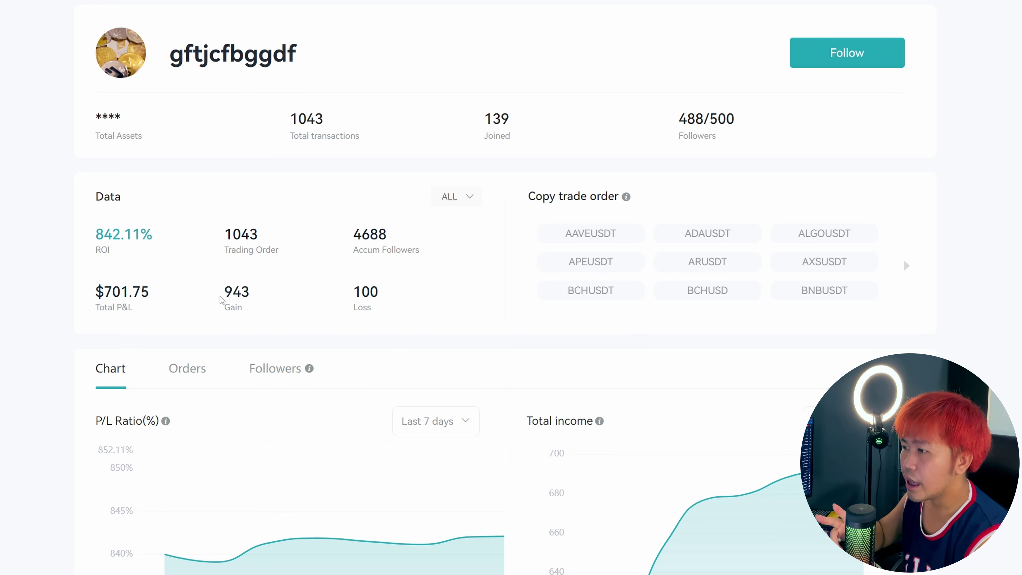
Compare the trader's gain and loss counts and look over the performance charts, including position duration and trading volume
drag(224, 297, 270, 293)
drag(338, 297, 401, 299)
click(401, 299)
drag(223, 292, 254, 303)
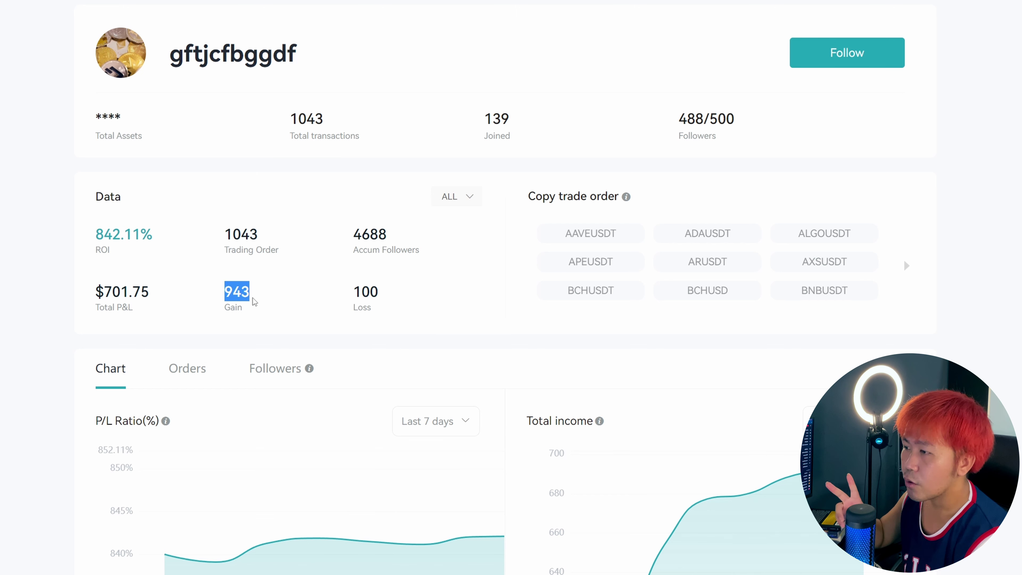
click(256, 302)
drag(359, 292, 398, 299)
click(245, 313)
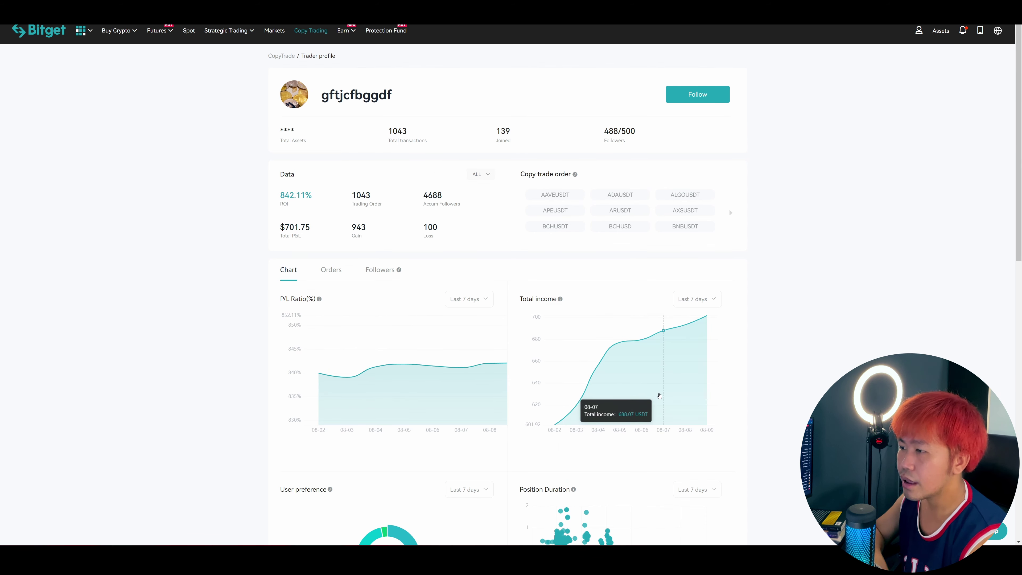
scroll(628, 362, down, 8)
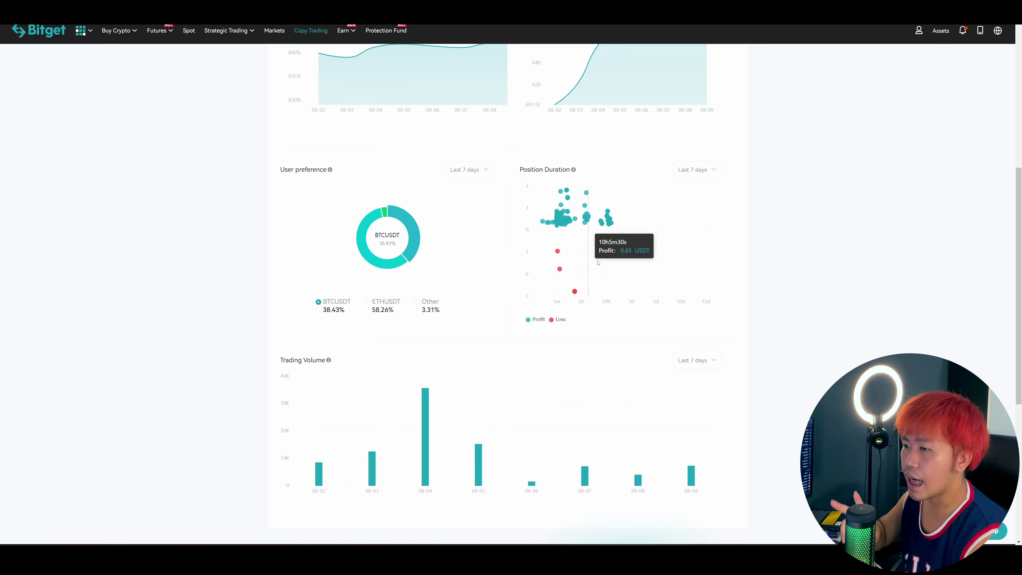
scroll(609, 269, up, 5)
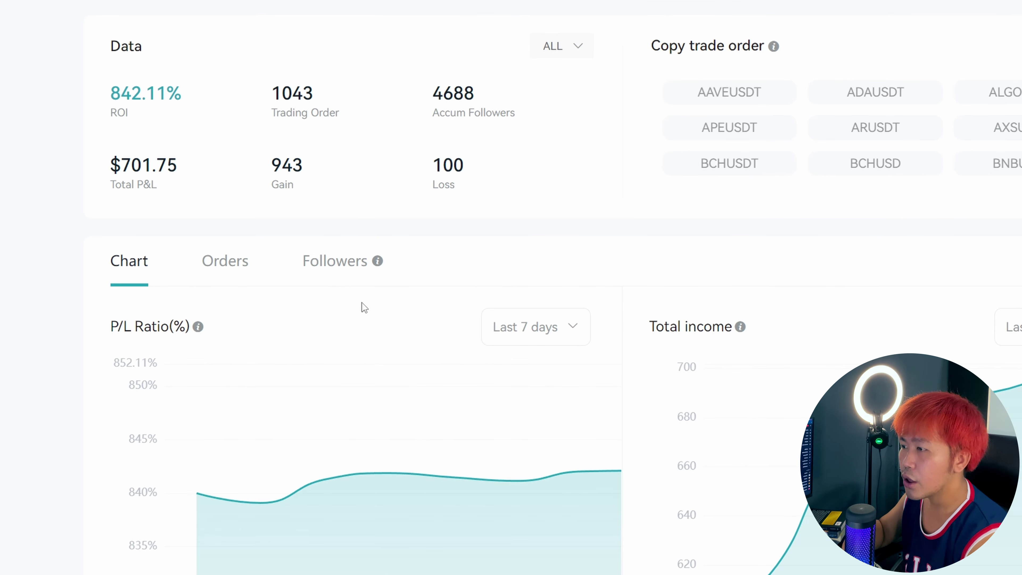
Review several pages of the trader's order history and return to the first page
click(236, 272)
scroll(543, 297, down, 1)
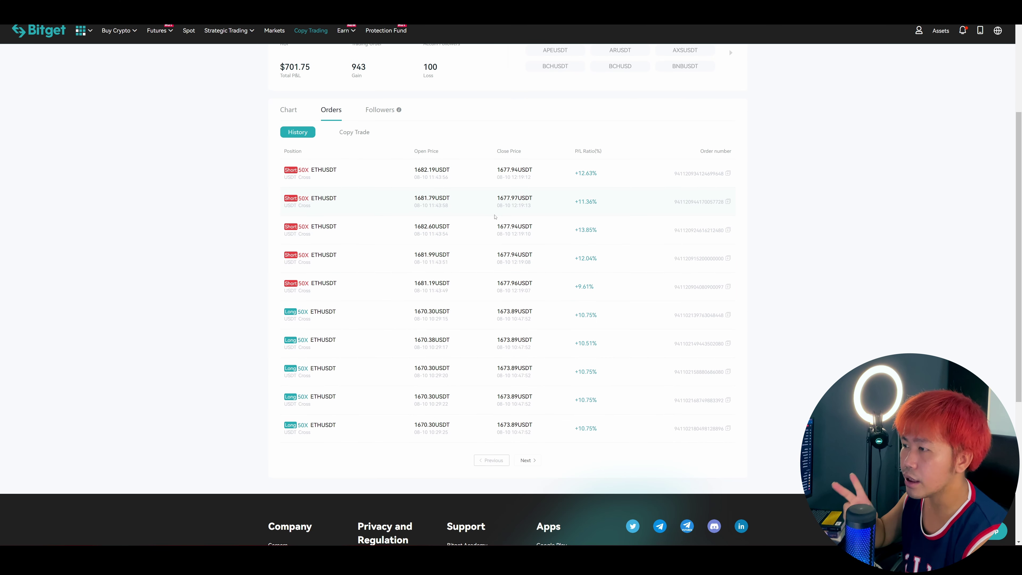
click(522, 459)
click(525, 460)
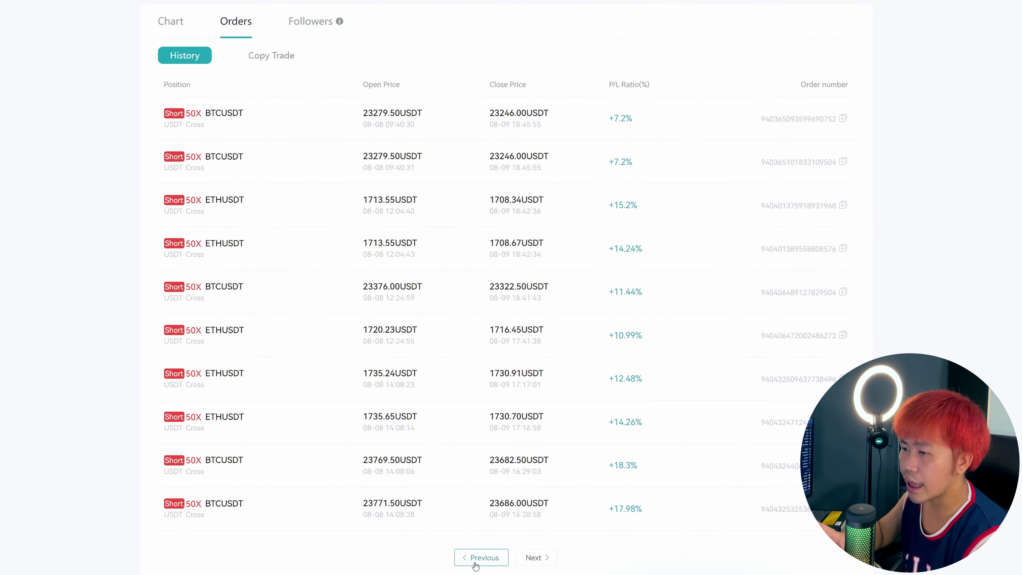
click(529, 561)
click(480, 565)
click(480, 565)
click(480, 565)
click(479, 565)
click(479, 563)
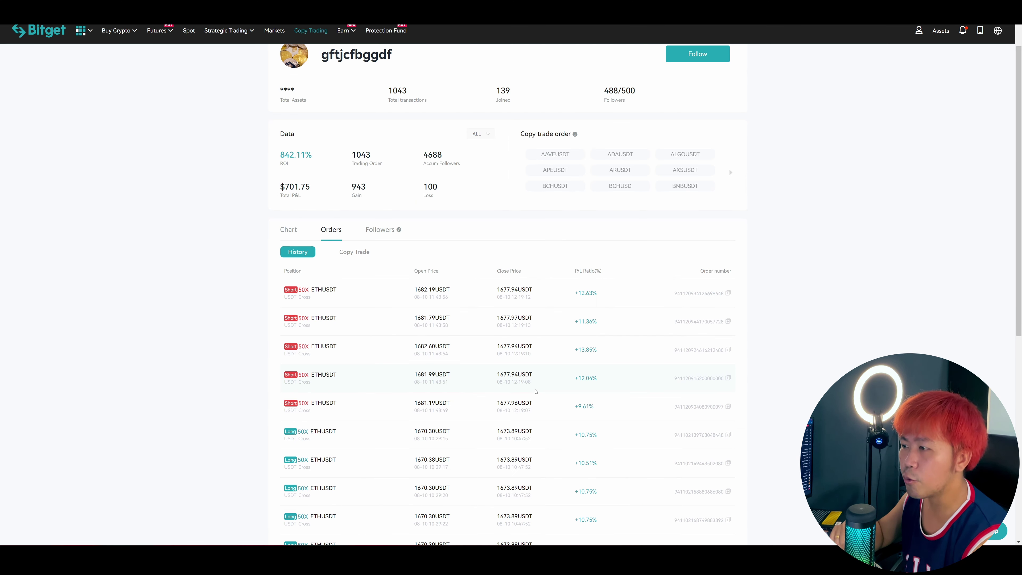
scroll(536, 400, up, 1)
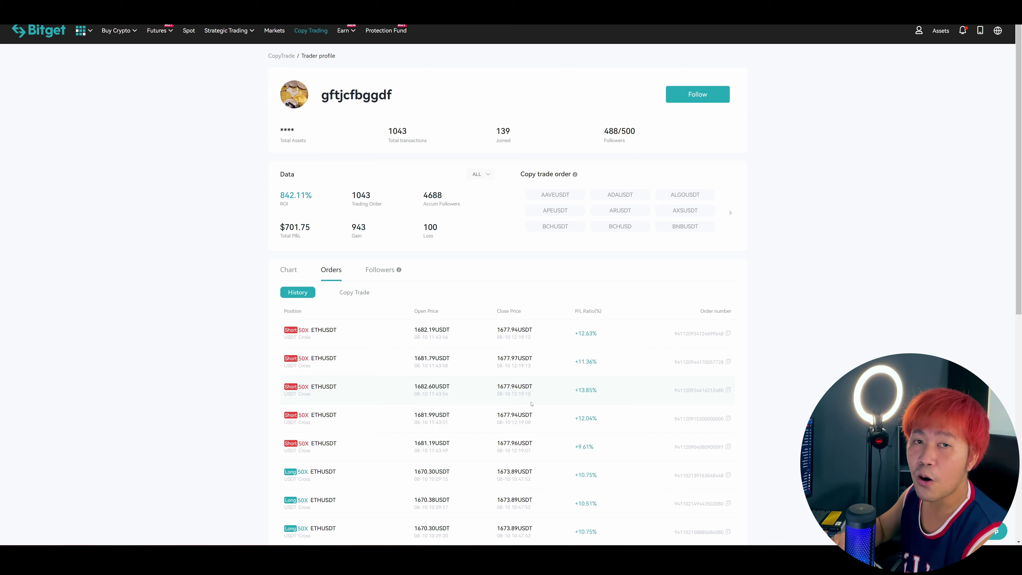
Compare the trader's current copy trades with the order history, including its second page, finishing on the current copy trades
click(354, 296)
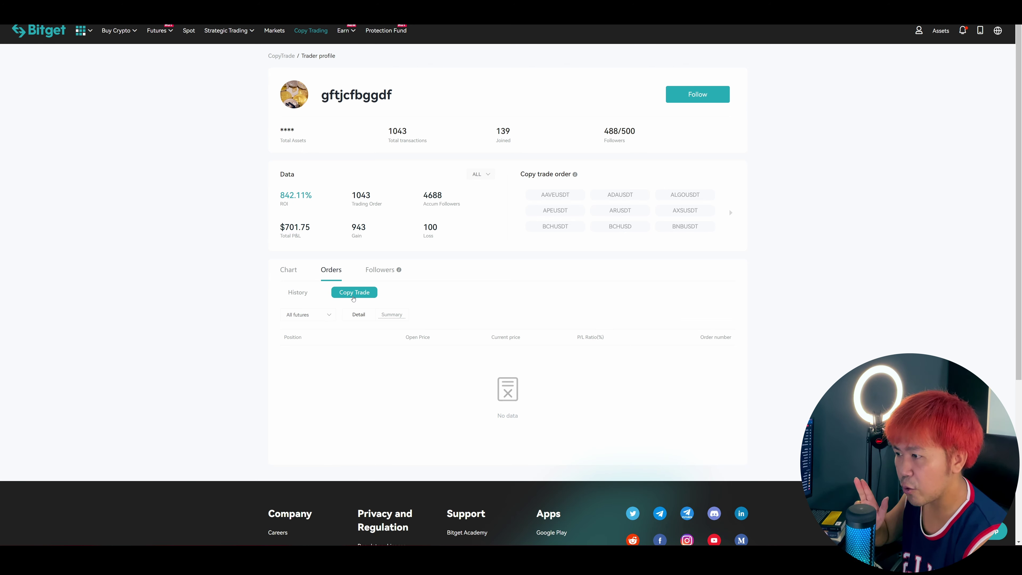
click(298, 292)
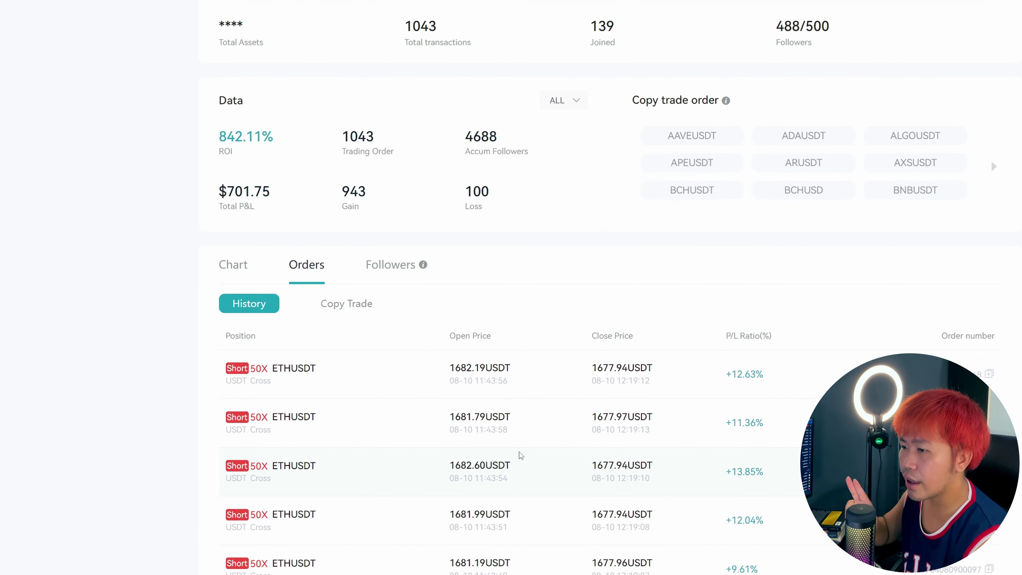
click(344, 309)
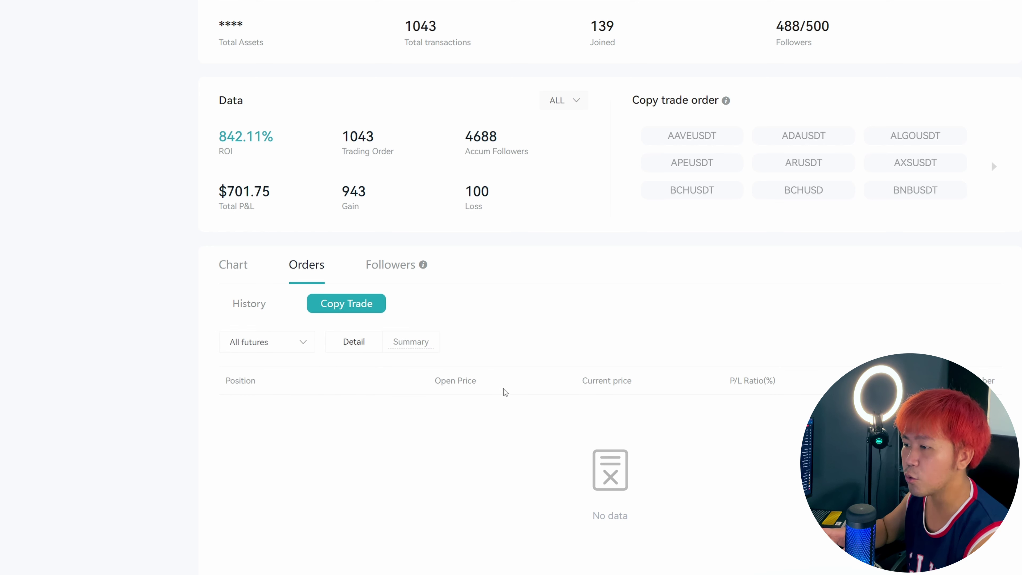
click(249, 307)
scroll(694, 378, down, 5)
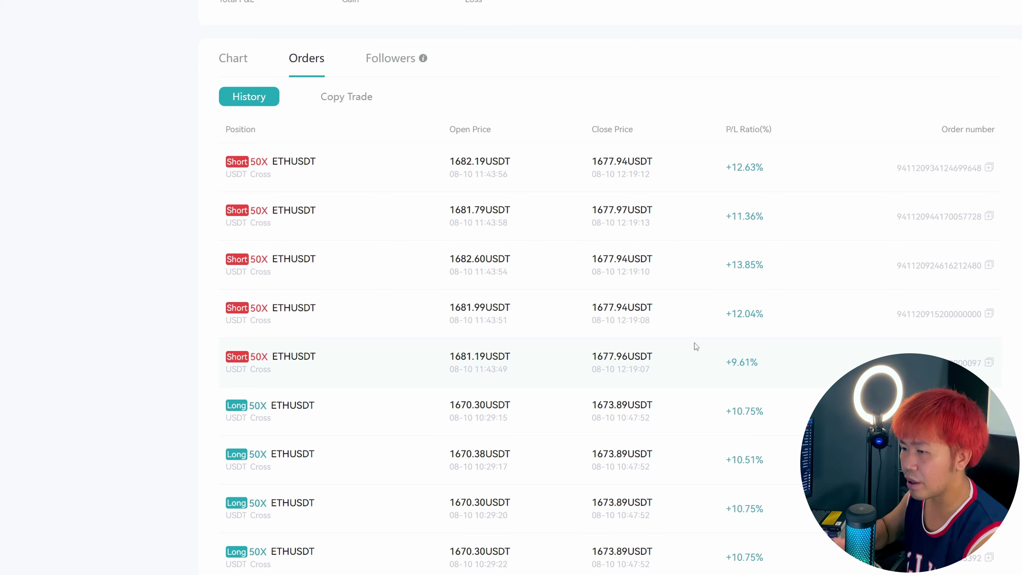
scroll(645, 531, down, 3)
click(642, 530)
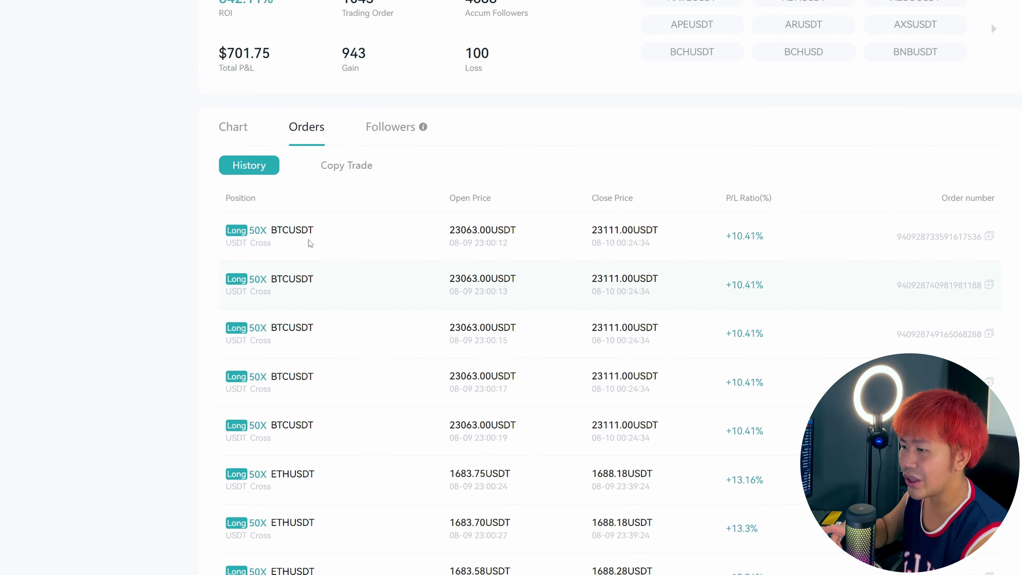
click(329, 176)
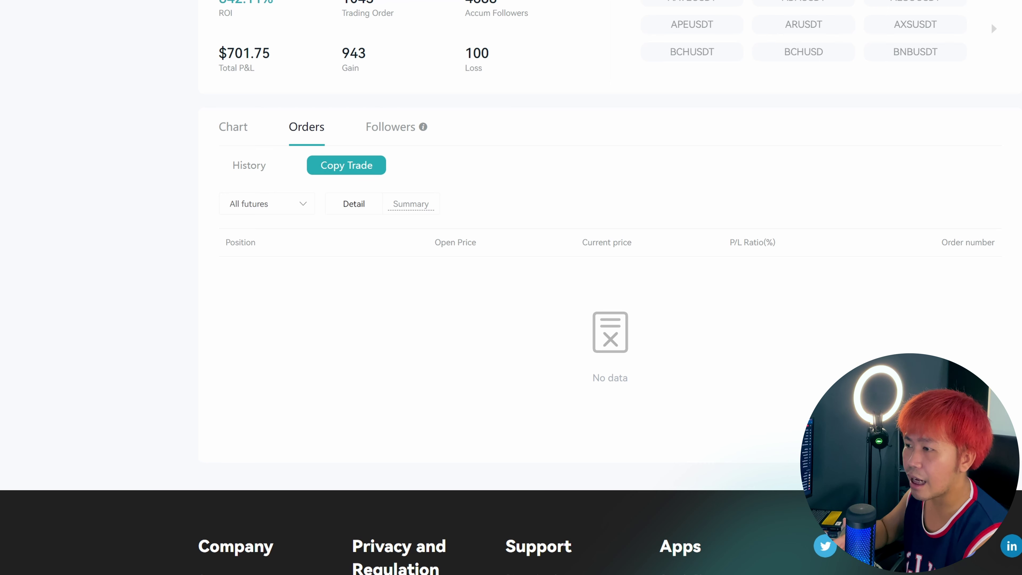
scroll(795, 406, up, 2)
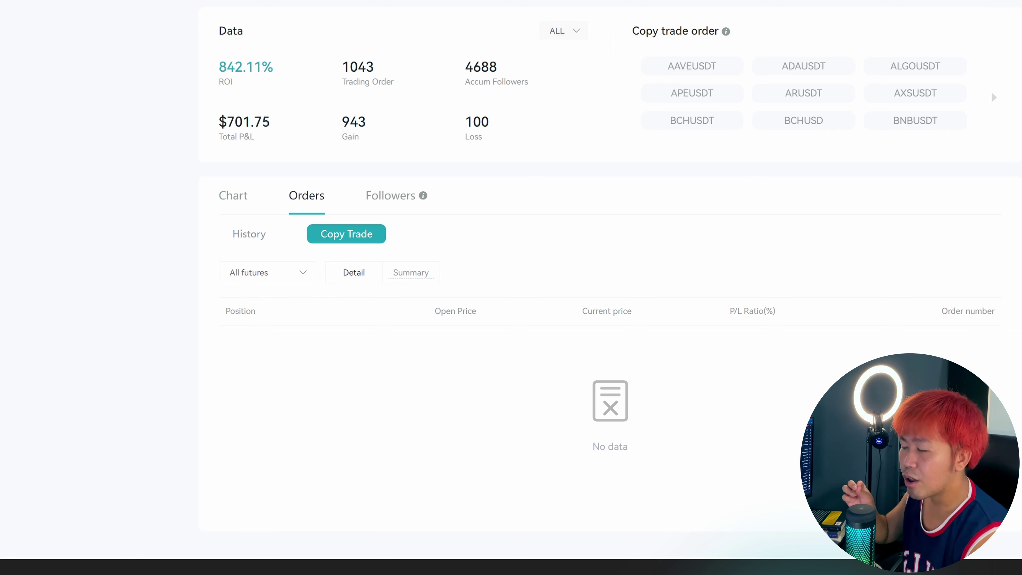
scroll(704, 364, up, 1)
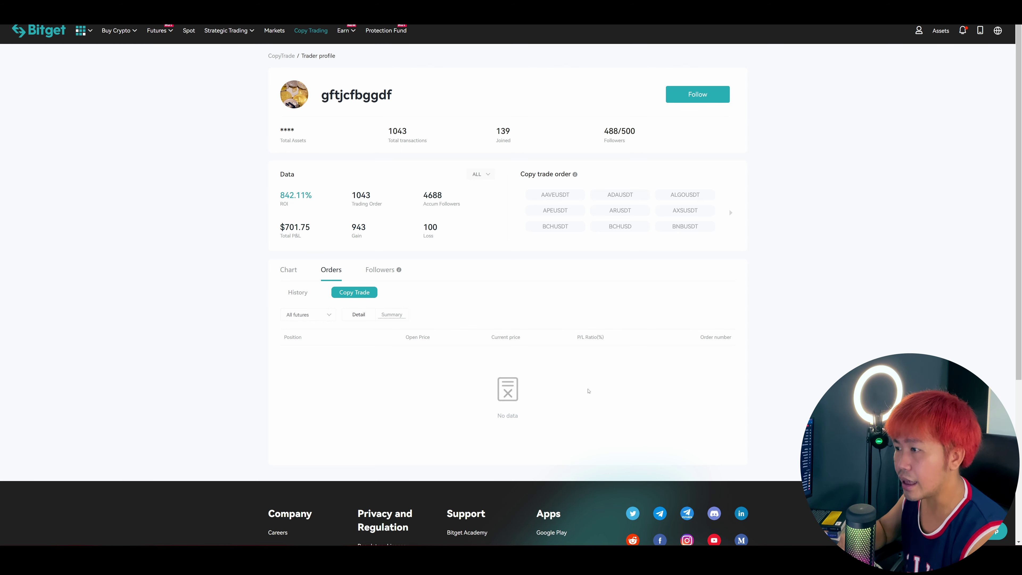
Examine the trader's followers list, checking the followers' profits and highlighting the profit of the first follower
click(380, 269)
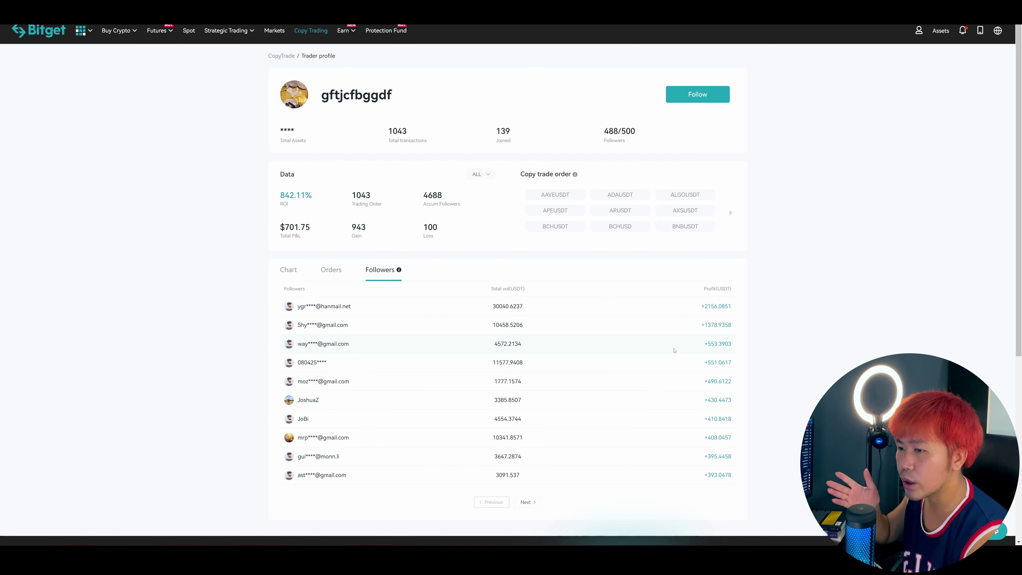
scroll(675, 348, down, 1)
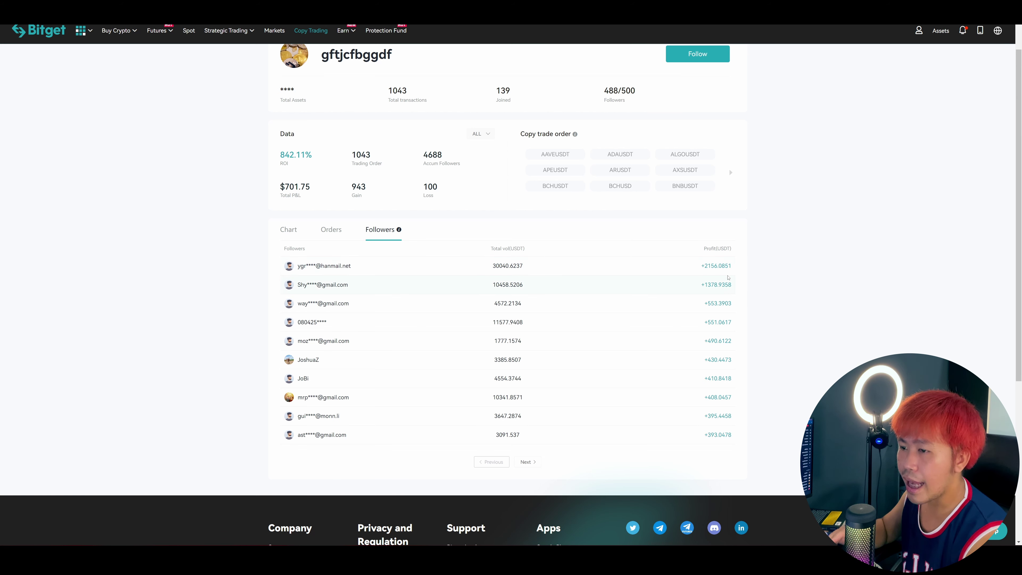
scroll(730, 281, up, 1)
scroll(734, 298, down, 1)
scroll(738, 310, up, 1)
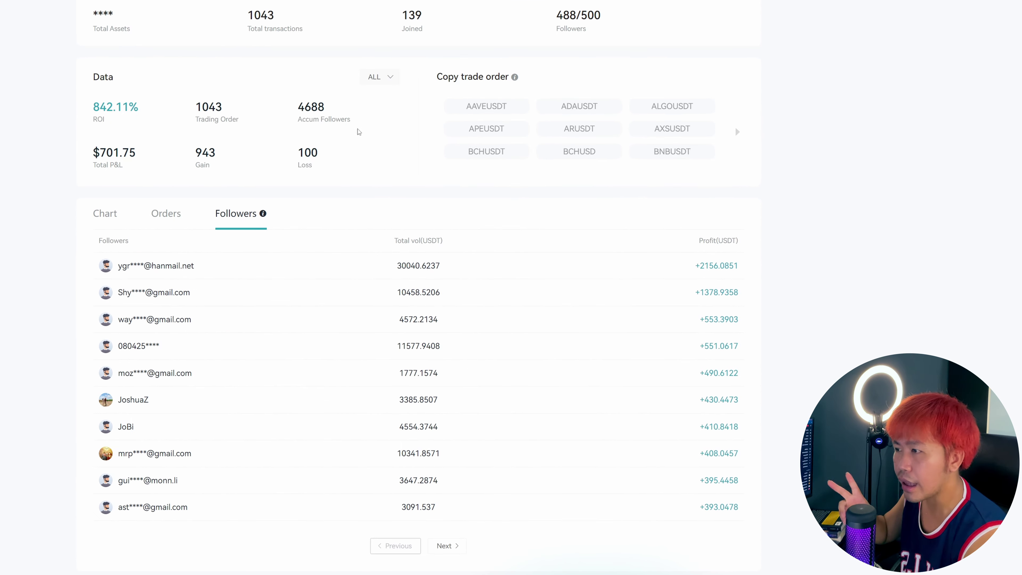
drag(700, 266, 751, 276)
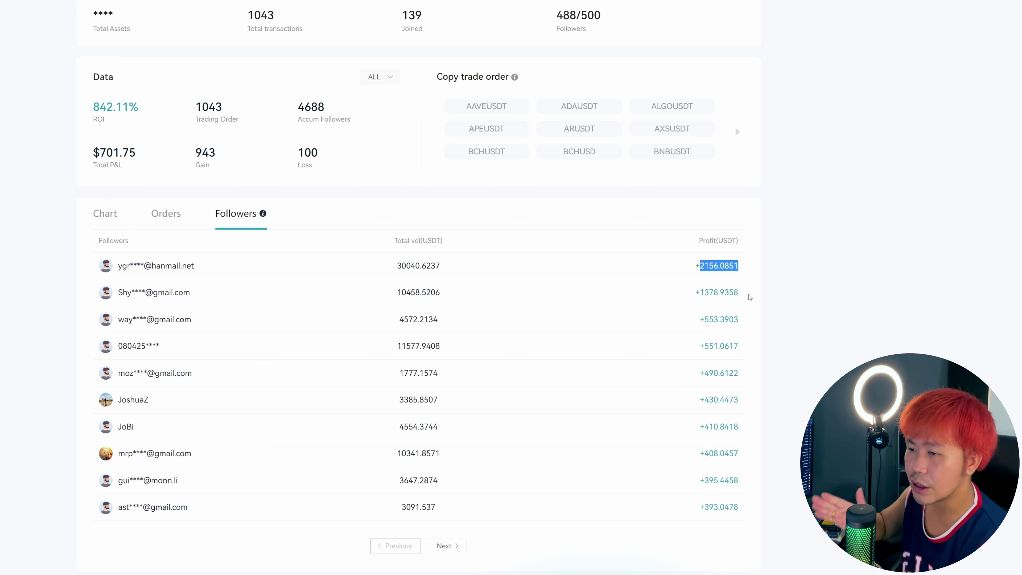
click(613, 314)
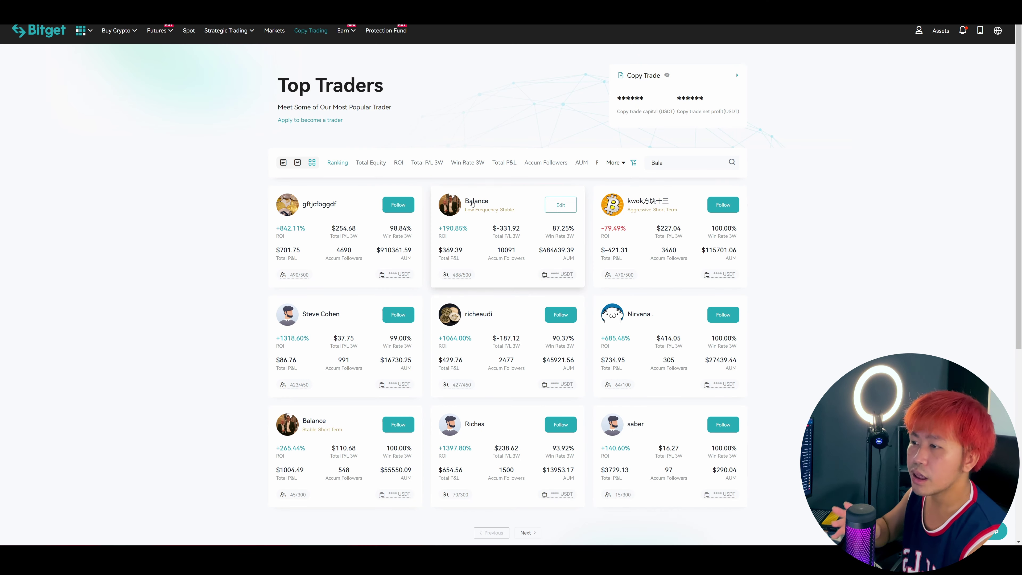
Open the profile of the low-frequency trader Balance and examine the followers' profits and the total transactions
click(472, 204)
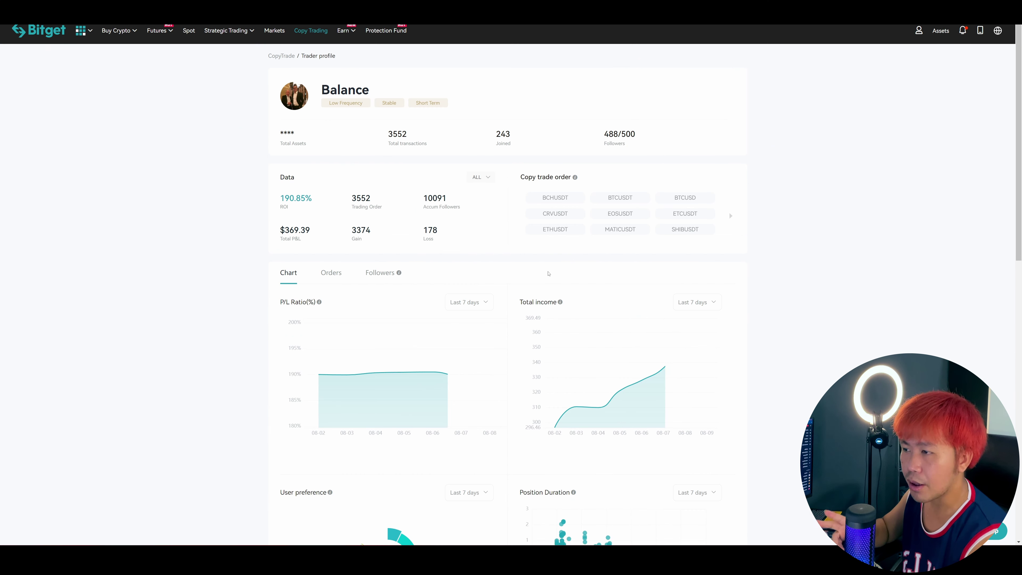
click(385, 275)
scroll(719, 280, down, 1)
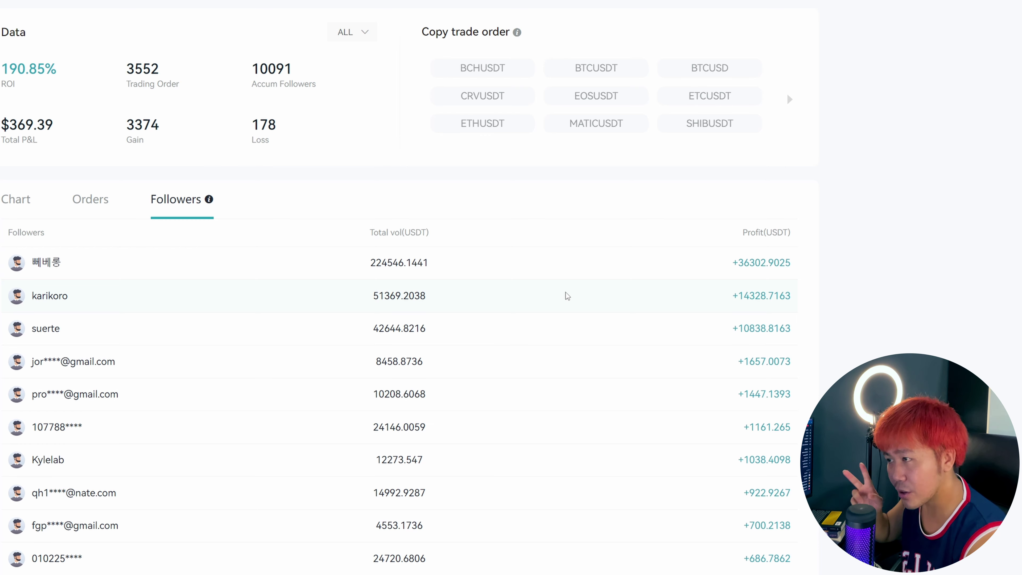
scroll(567, 296, up, 2)
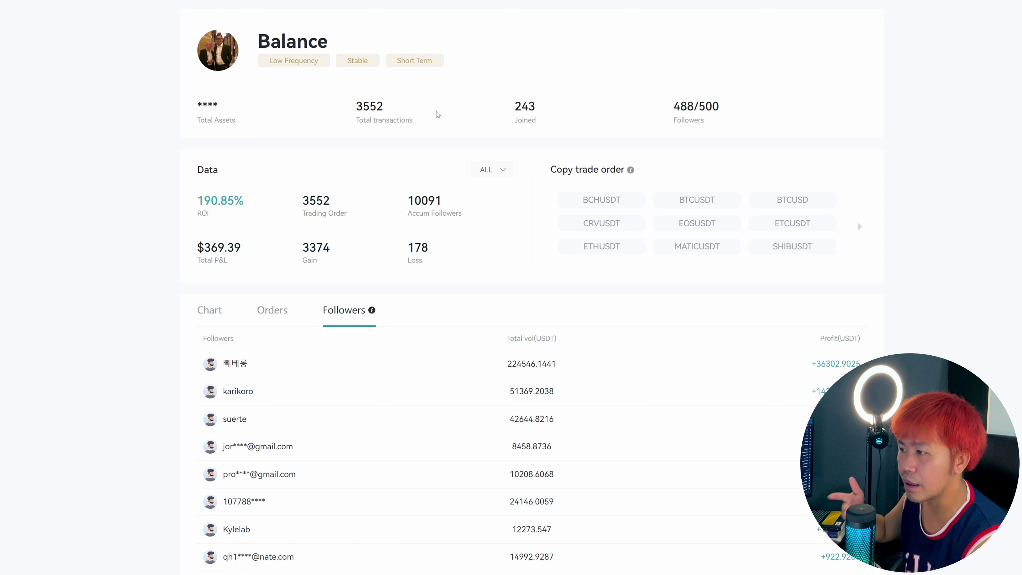
drag(359, 104, 401, 110)
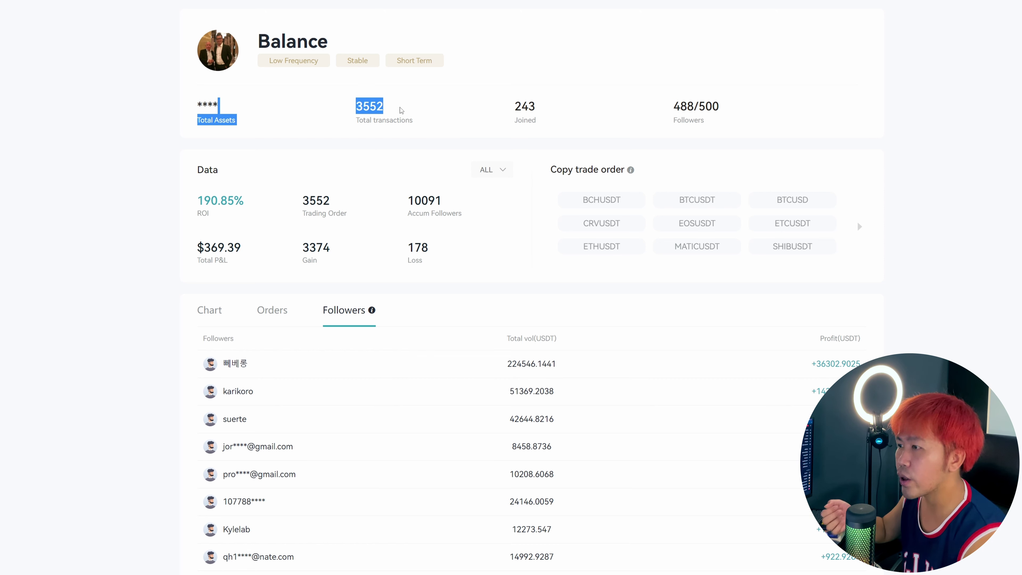
click(403, 117)
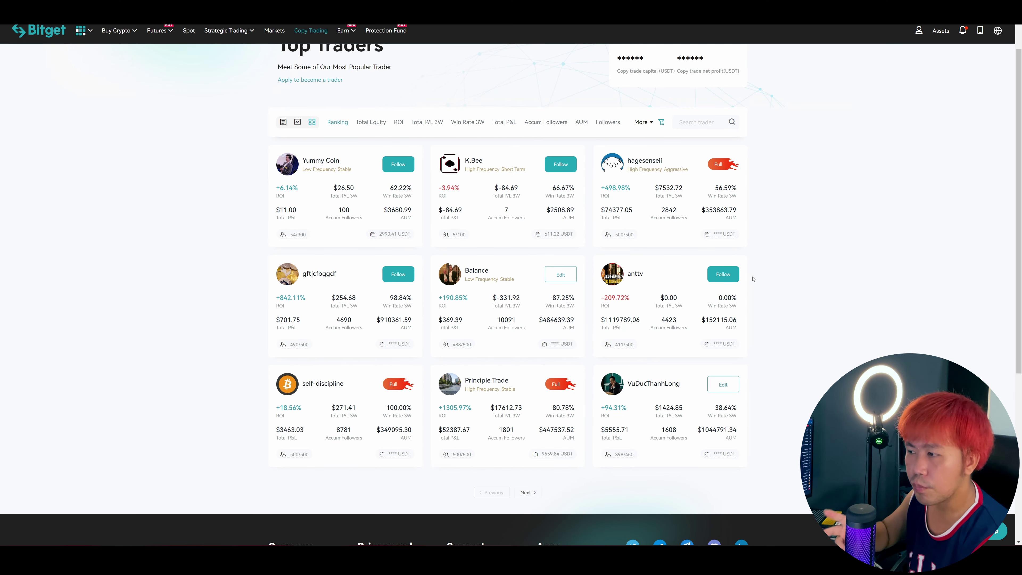
scroll(631, 328, up, 1)
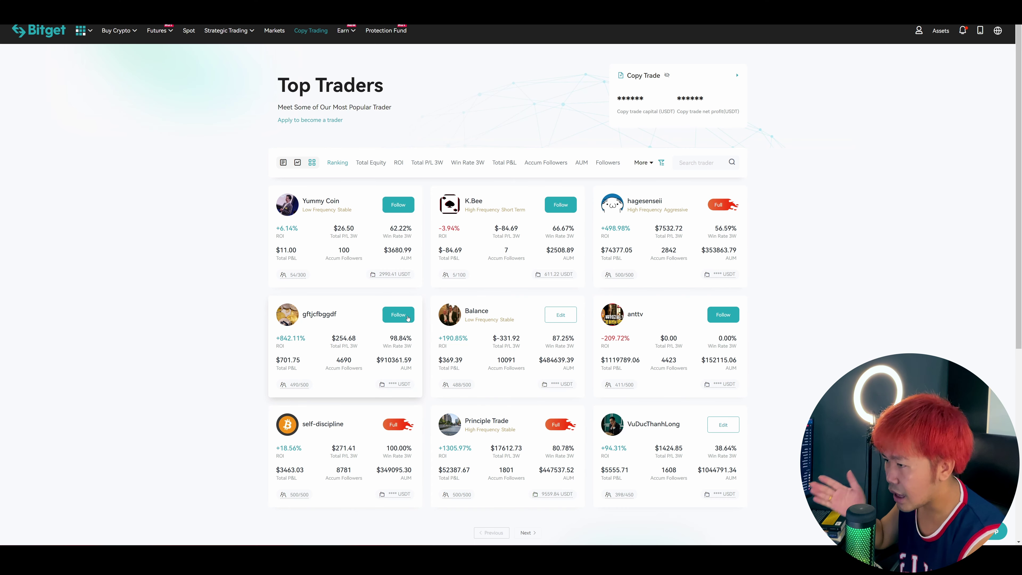
click(395, 326)
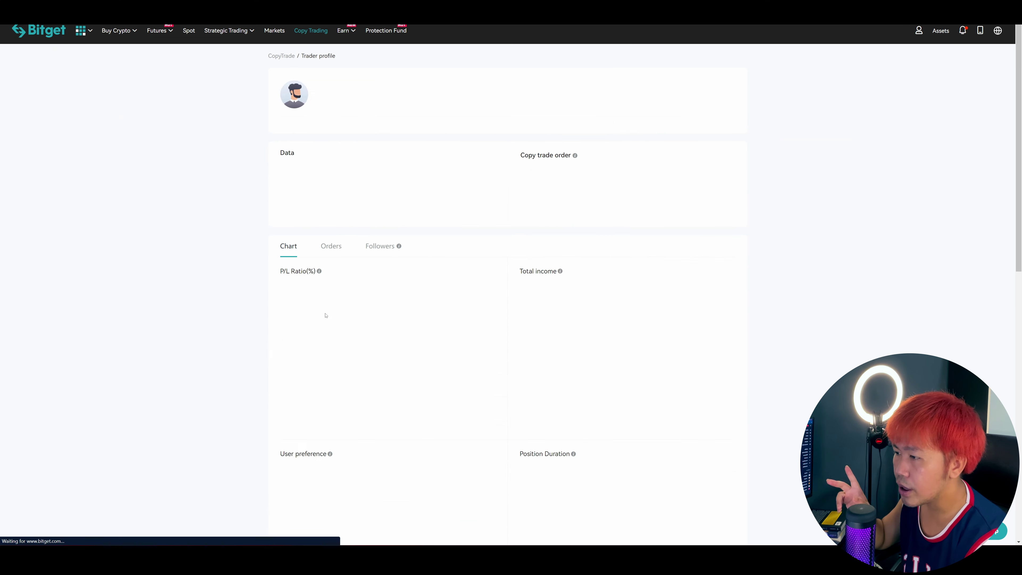
click(701, 96)
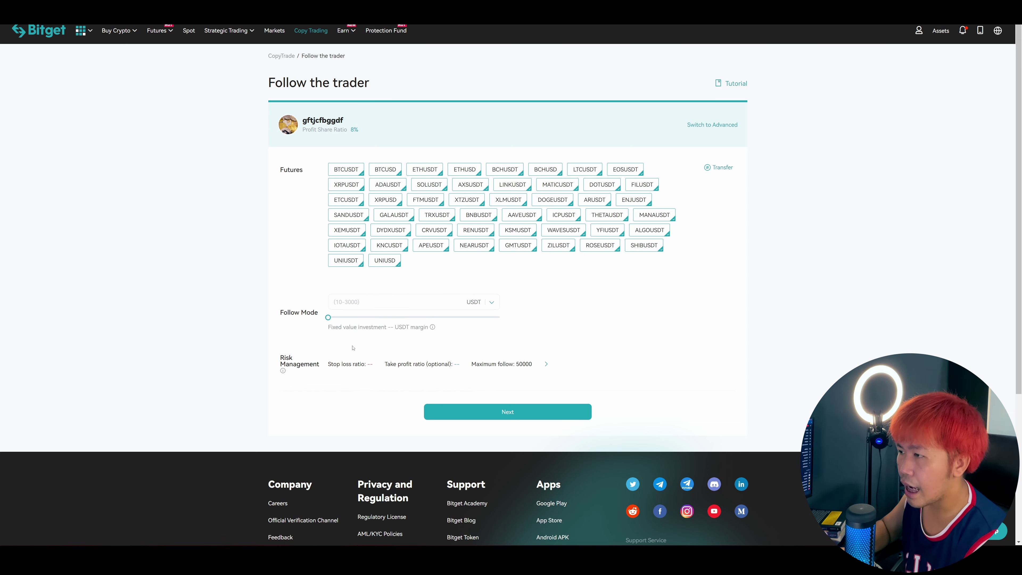
Look over the basic follow settings and switch the copy-trade setup to the advanced mode
scroll(640, 385, down, 1)
scroll(639, 385, up, 1)
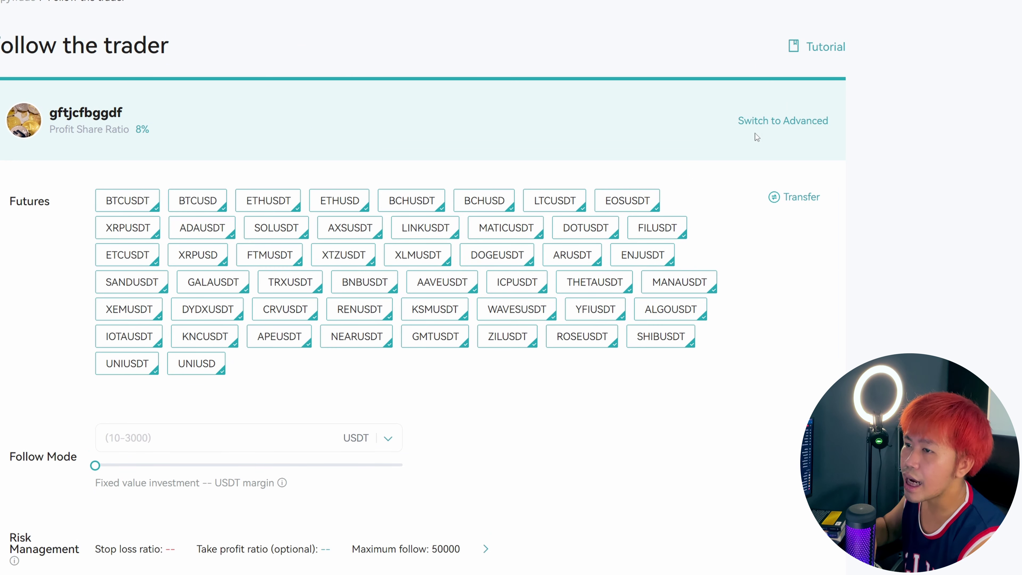
click(777, 120)
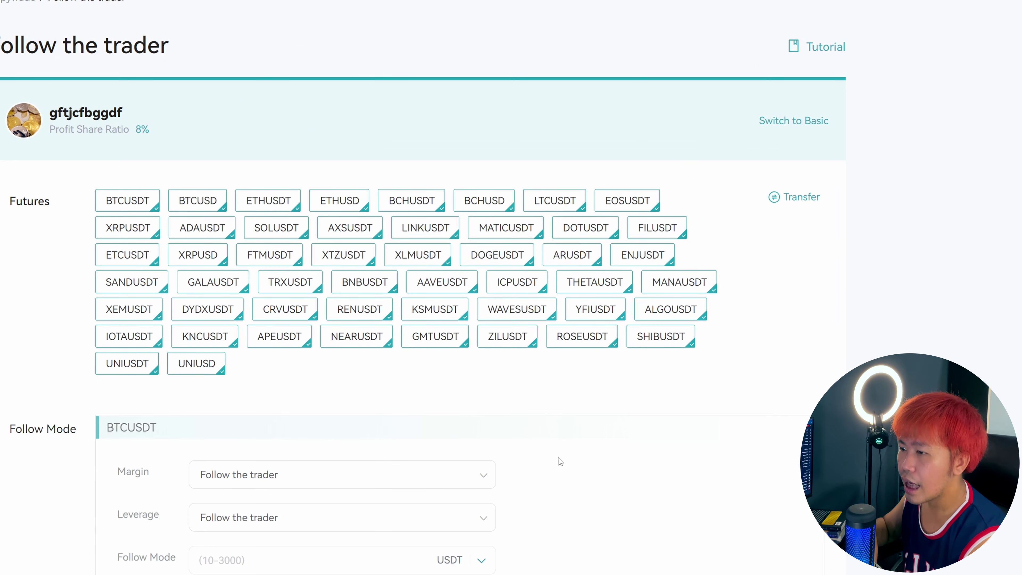
Look over the advanced follow settings for the individual futures pairs, such as BTCUSDT and BTCUSD
scroll(764, 507, down, 3)
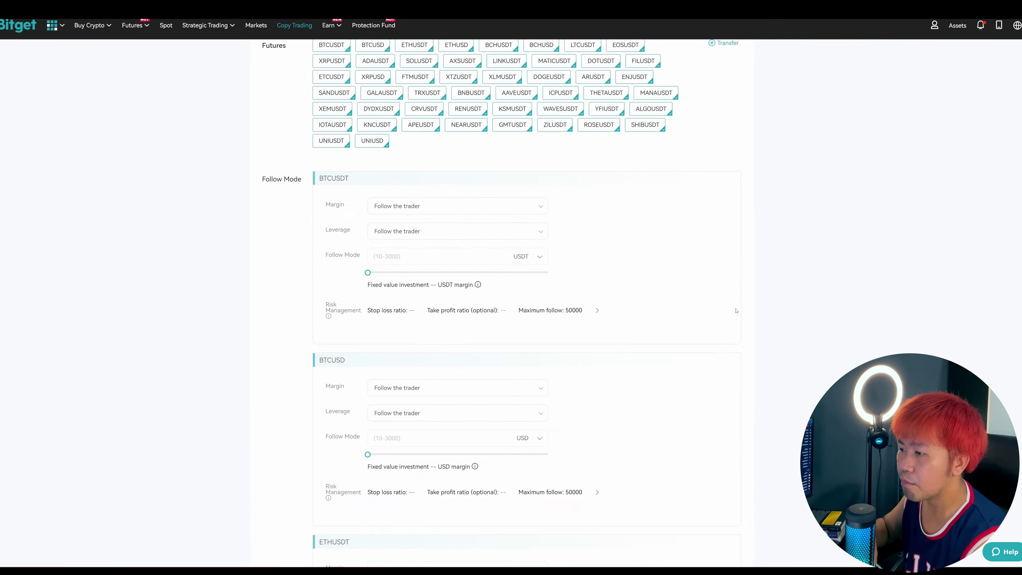
scroll(674, 268, up, 2)
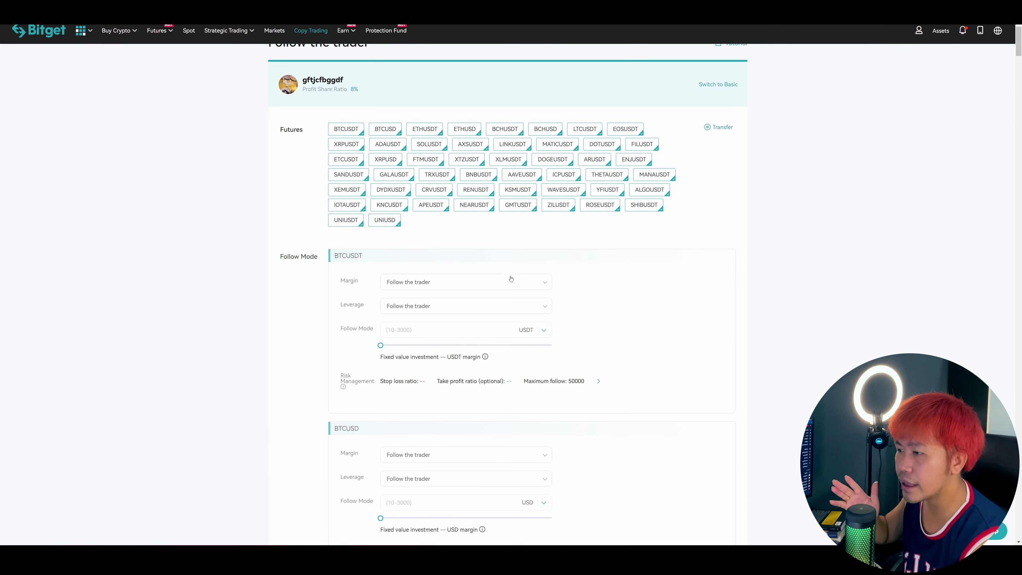
scroll(785, 328, down, 1)
scroll(787, 328, up, 1)
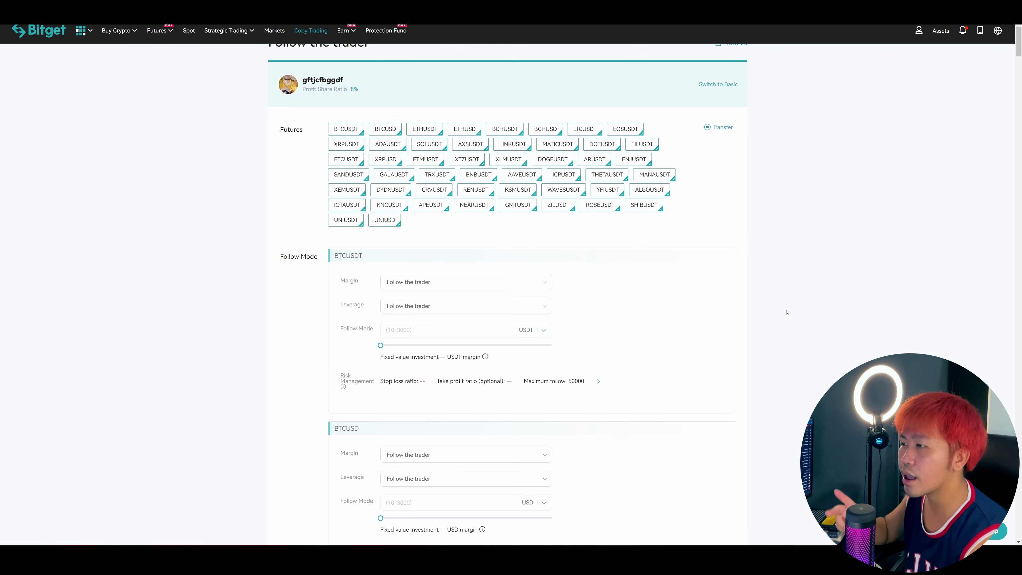
scroll(785, 313, up, 1)
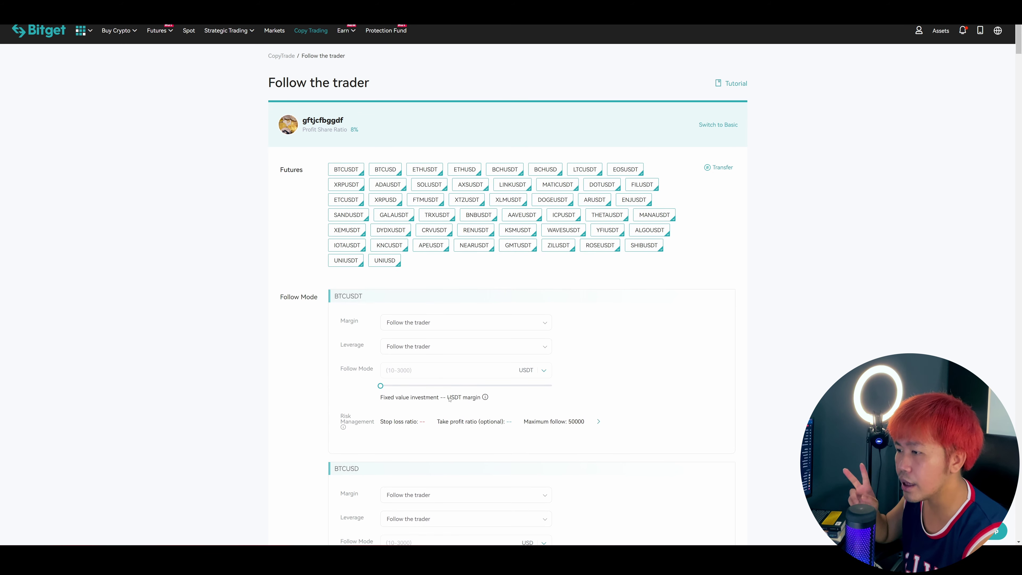
scroll(465, 387, down, 2)
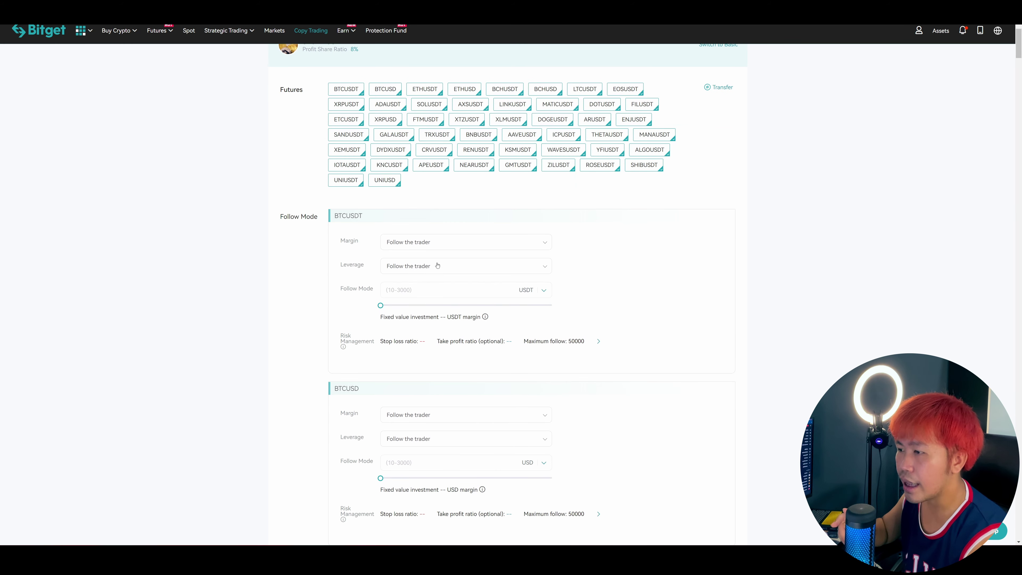
Examine the available margin and leverage options for the BTCUSDT pair
click(473, 241)
click(473, 241)
double_click(473, 242)
click(483, 241)
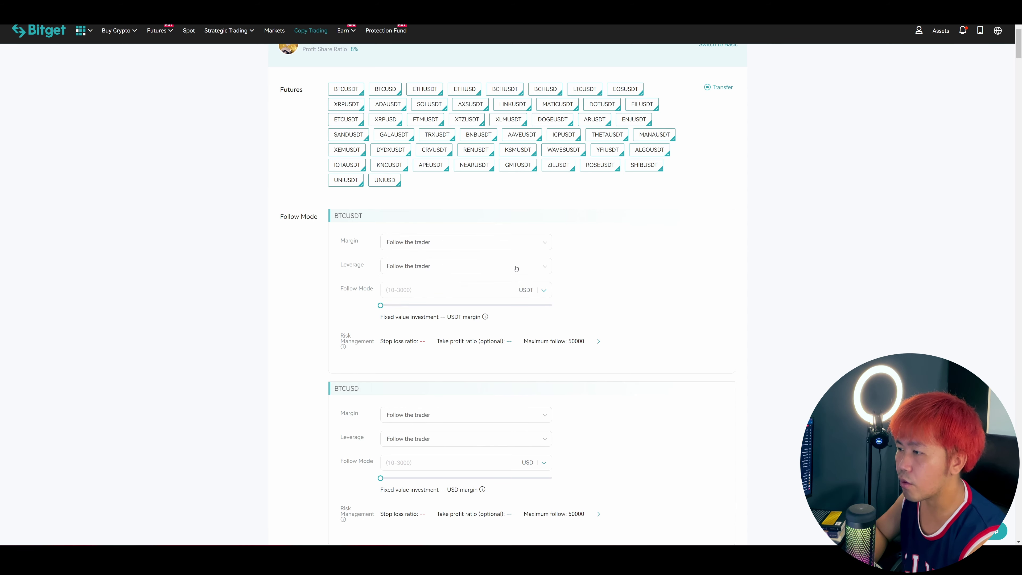
click(521, 265)
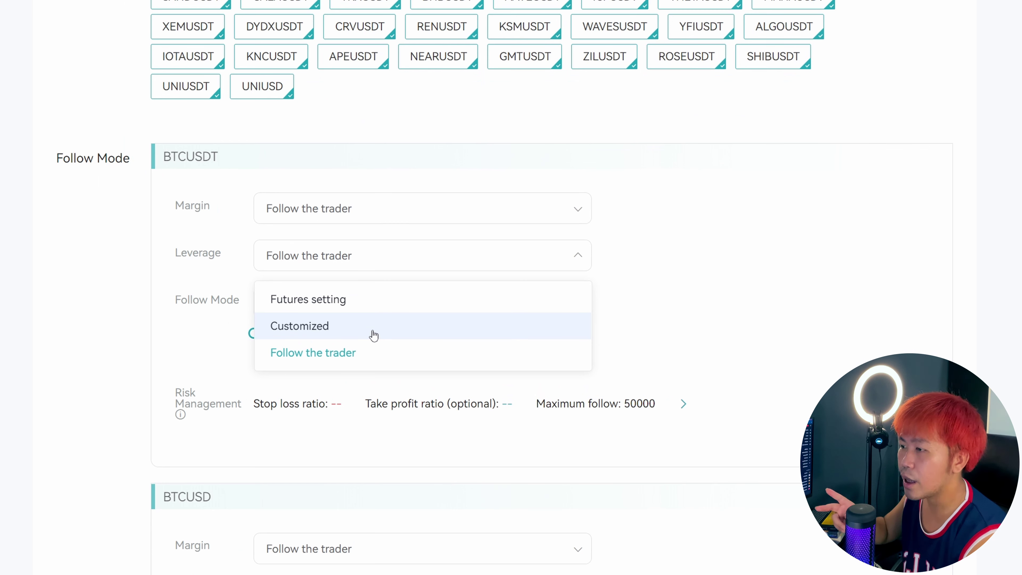
click(418, 215)
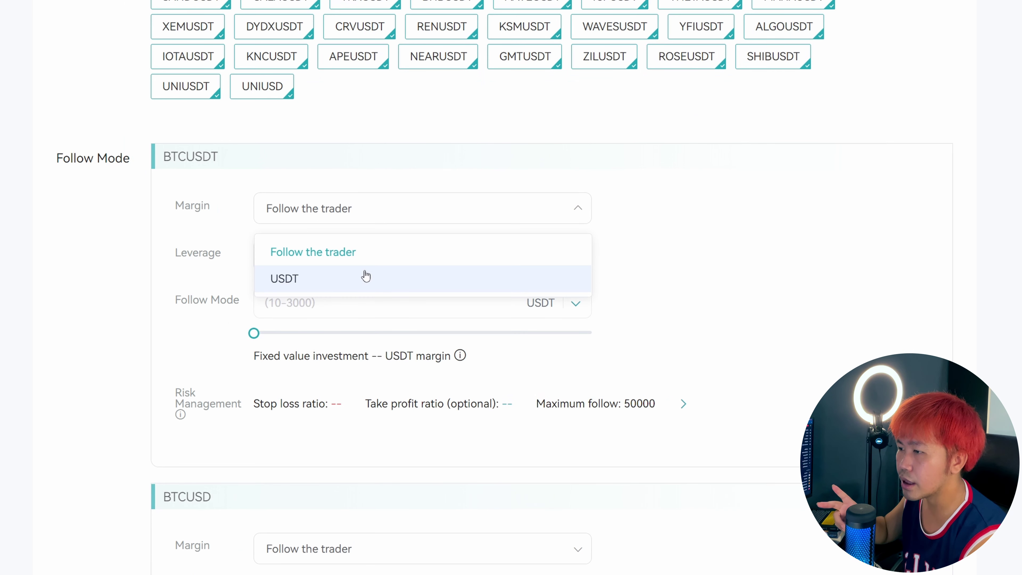
click(520, 256)
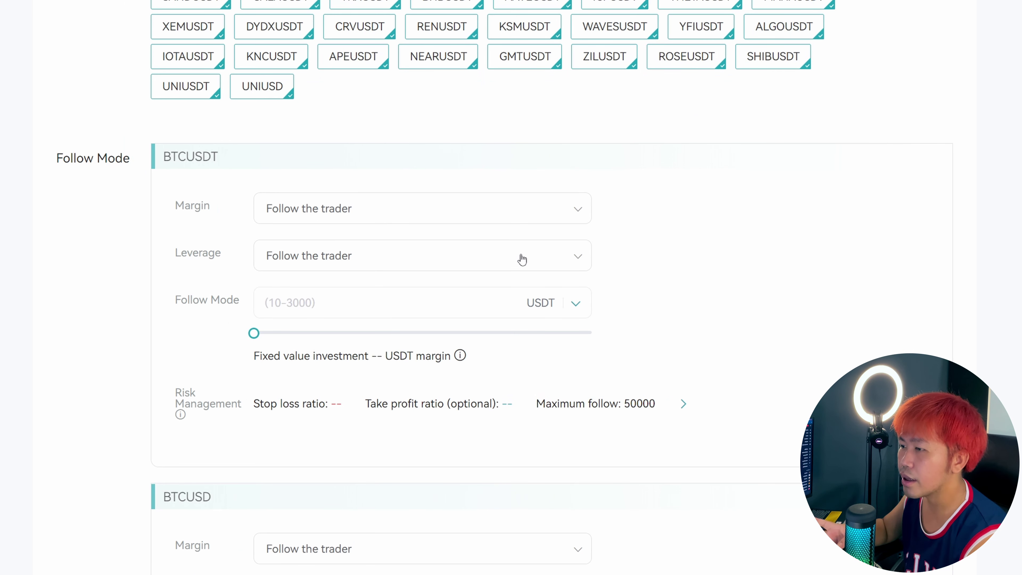
Set the BTCUSDT leverage mode to Customized and try the long position leverage slider
click(521, 257)
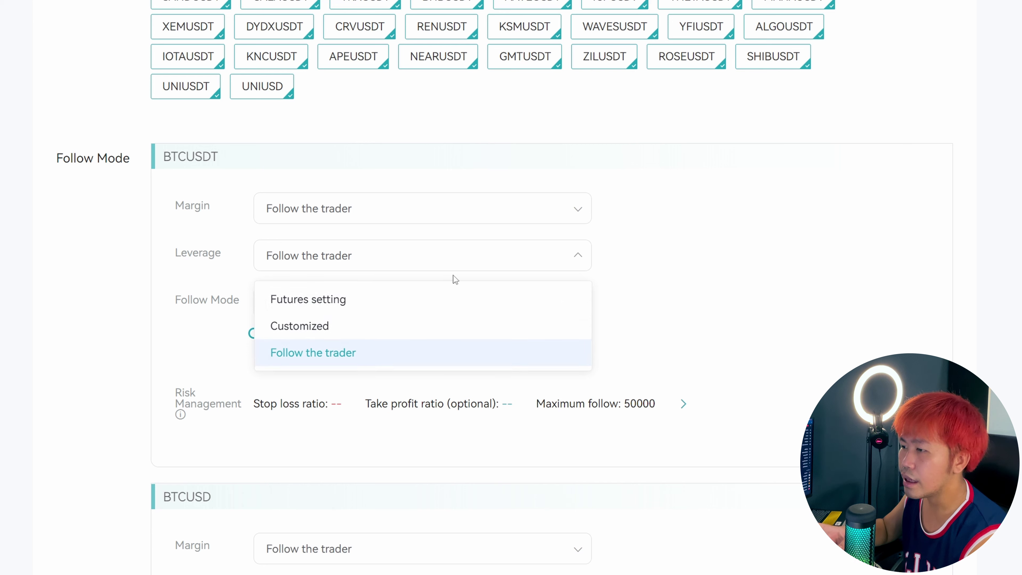
click(342, 329)
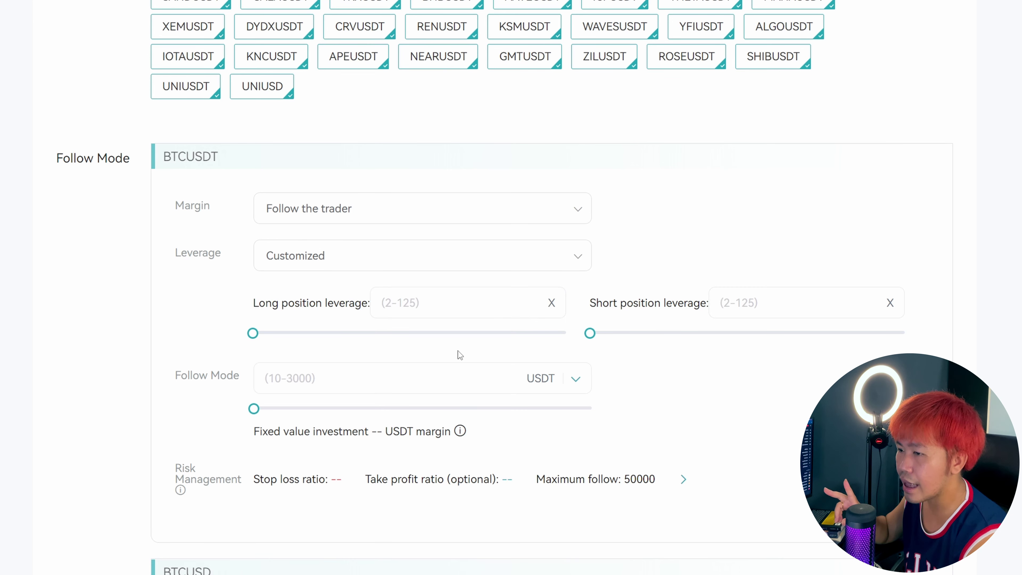
mouse_move(253, 333)
mouse_down()
mouse_move(359, 333)
mouse_move(241, 339)
mouse_up()
Switch the copy-trade setup back to the basic mode and set the fixed investment to 10 USDT
scroll(241, 338, up, 4)
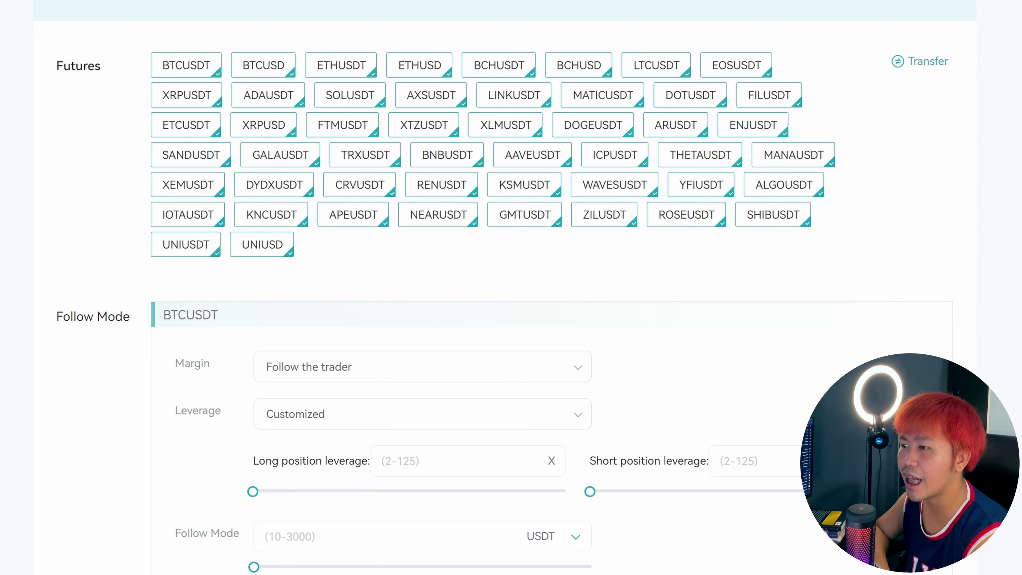
scroll(511, 287, down, 2)
scroll(511, 287, up, 2)
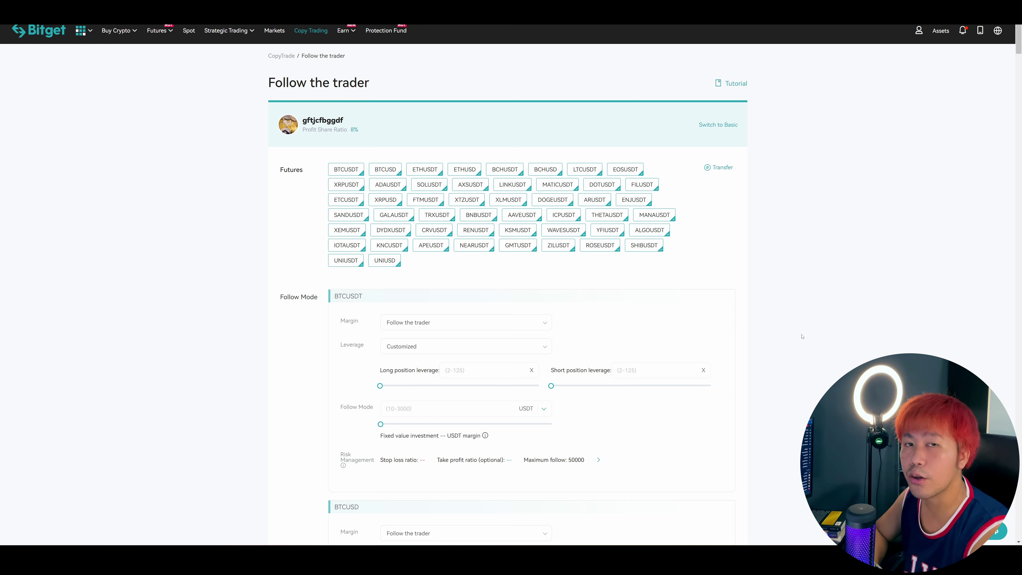
scroll(804, 322, down, 1)
scroll(765, 282, up, 1)
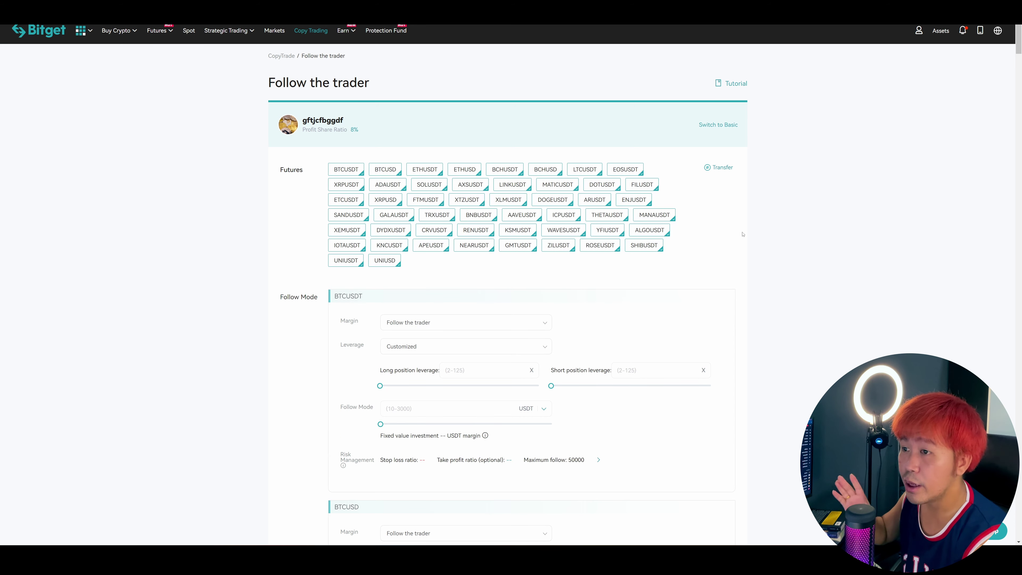
click(723, 125)
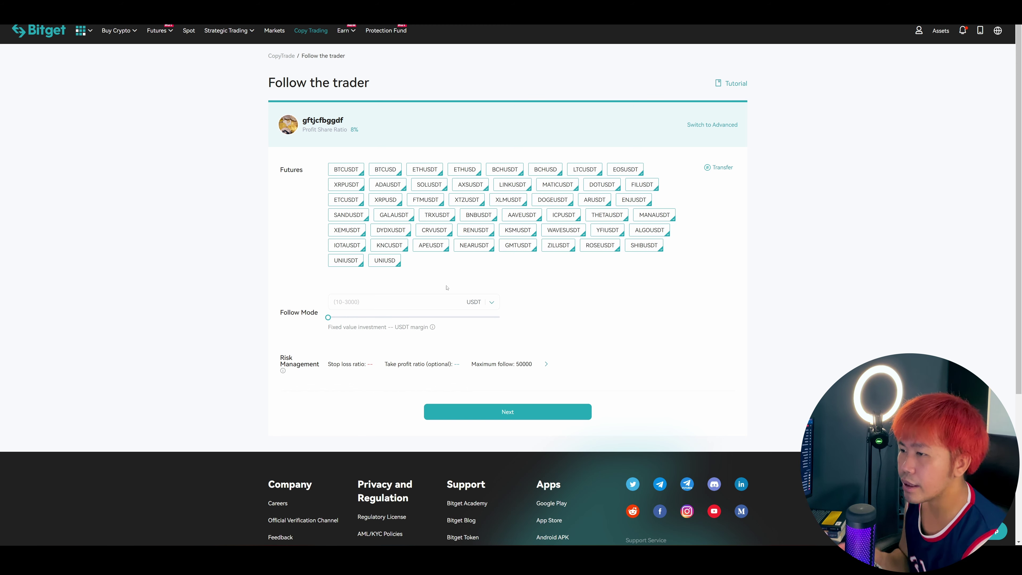
click(436, 306)
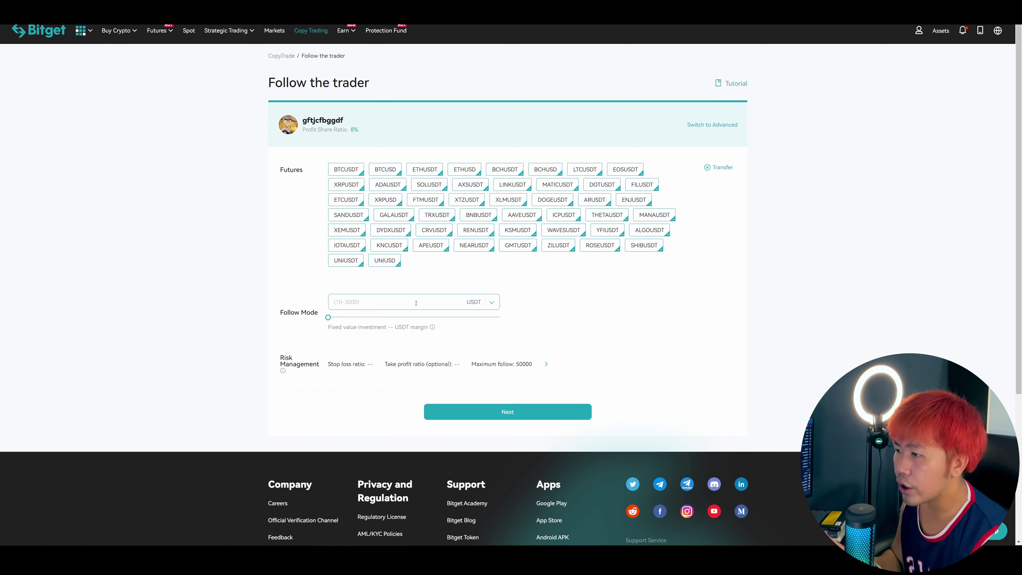
text(10)
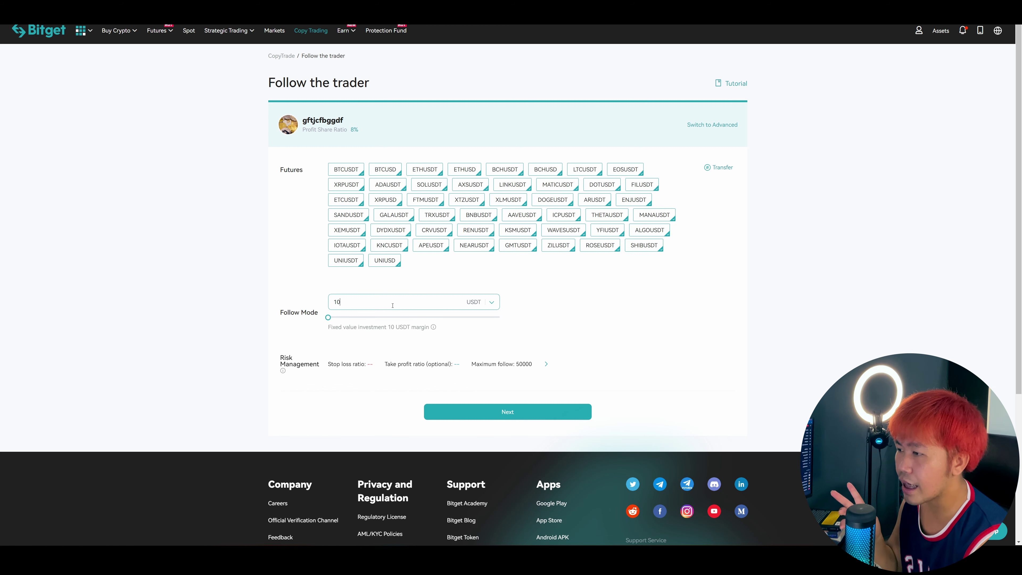
Open the risk management settings and set the maximum follow amount to 50 USDT
click(545, 365)
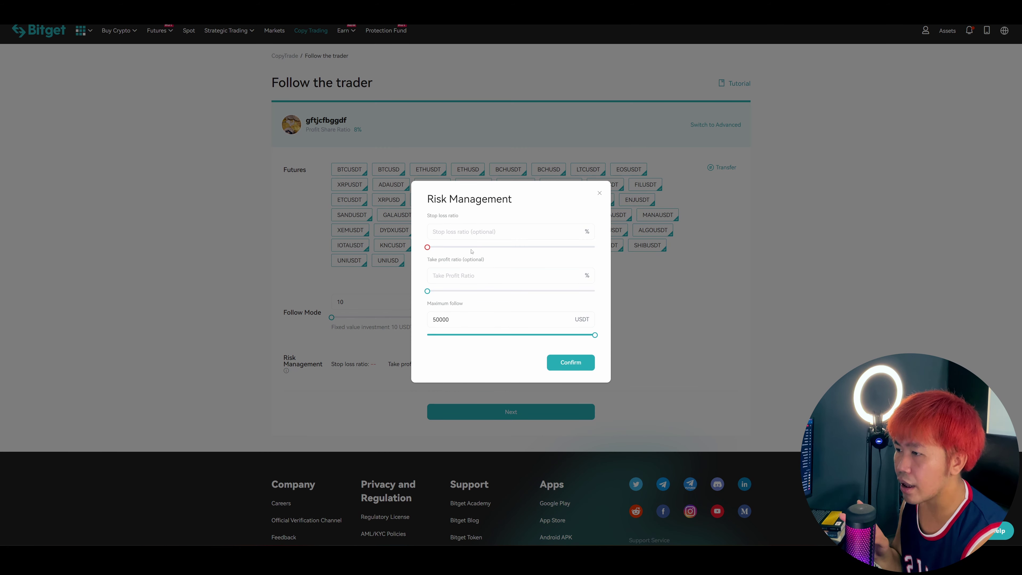
click(466, 276)
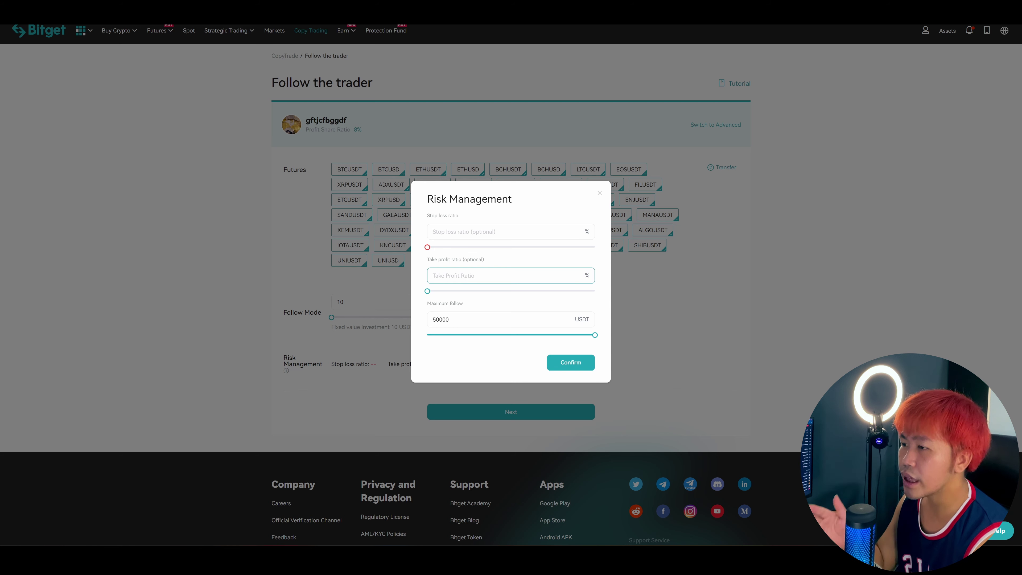
click(468, 321)
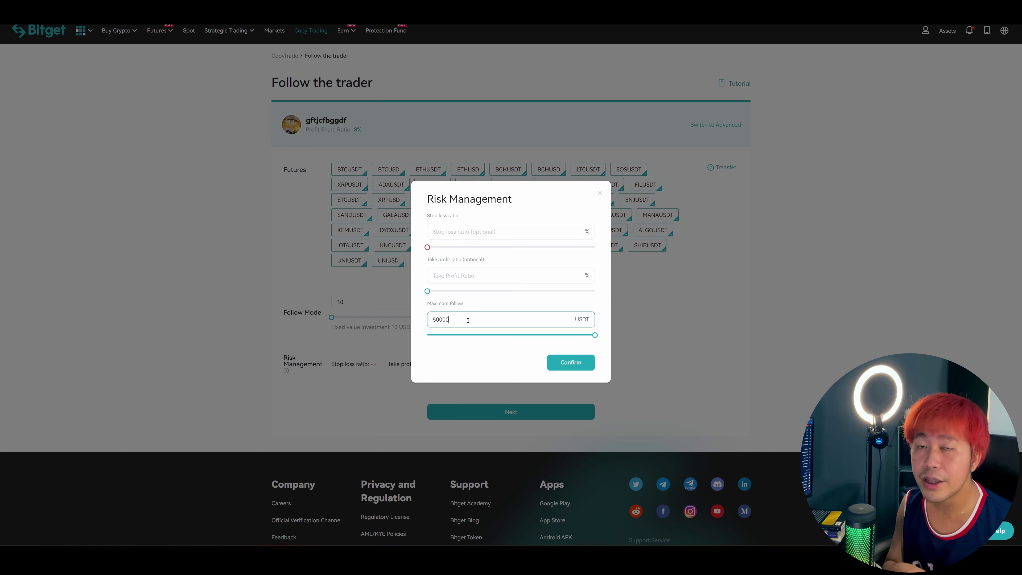
drag(468, 321, 413, 318)
text(50)
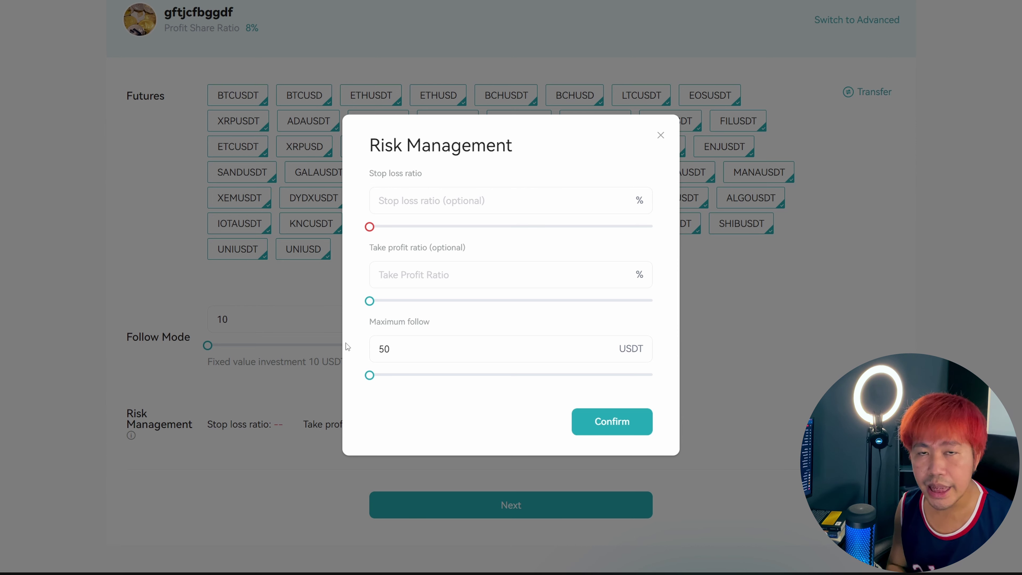
click(389, 349)
double_click(388, 349)
click(422, 344)
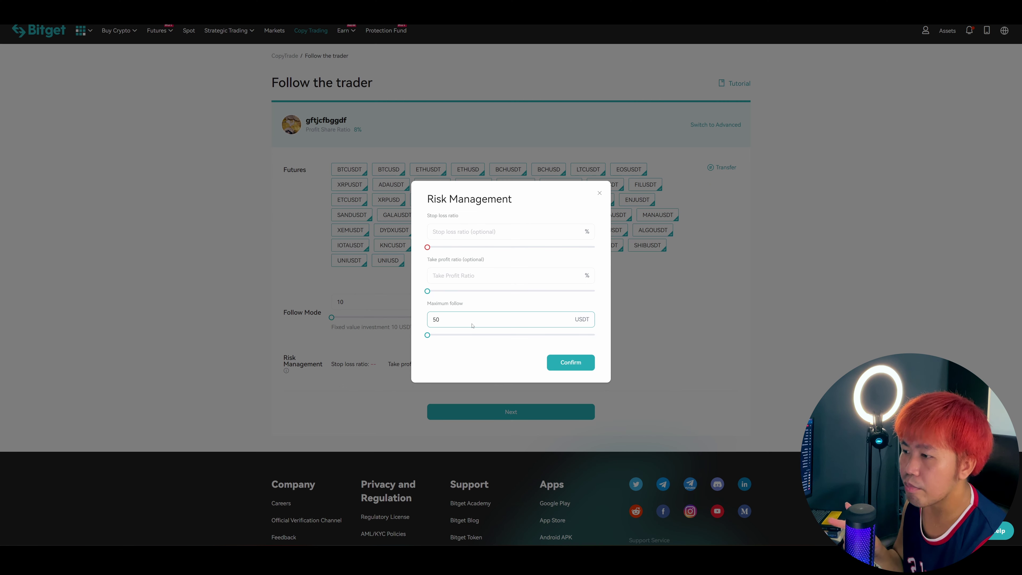
click(452, 320)
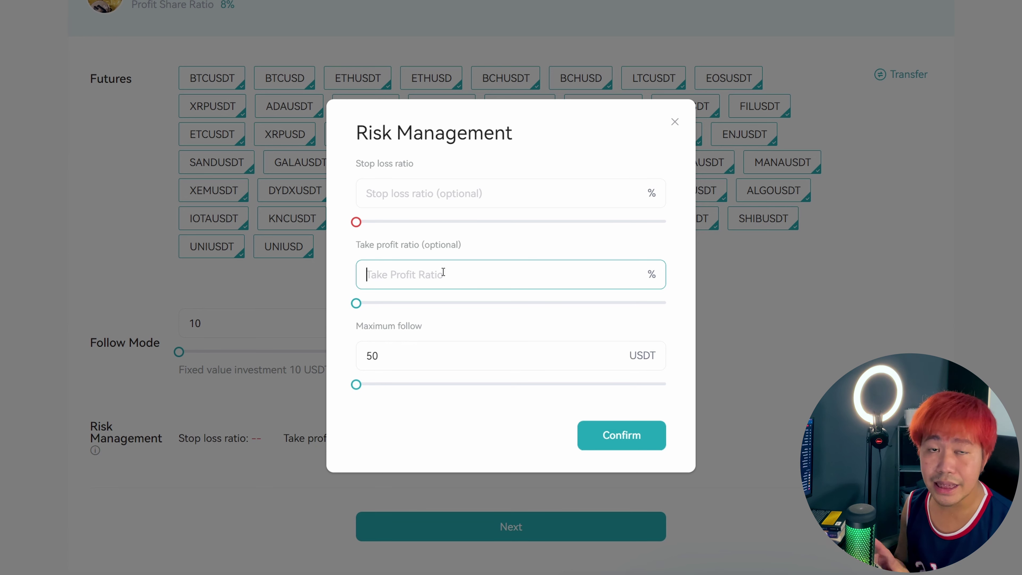
Set the stop loss ratio to 100% in the risk management settings
click(443, 271)
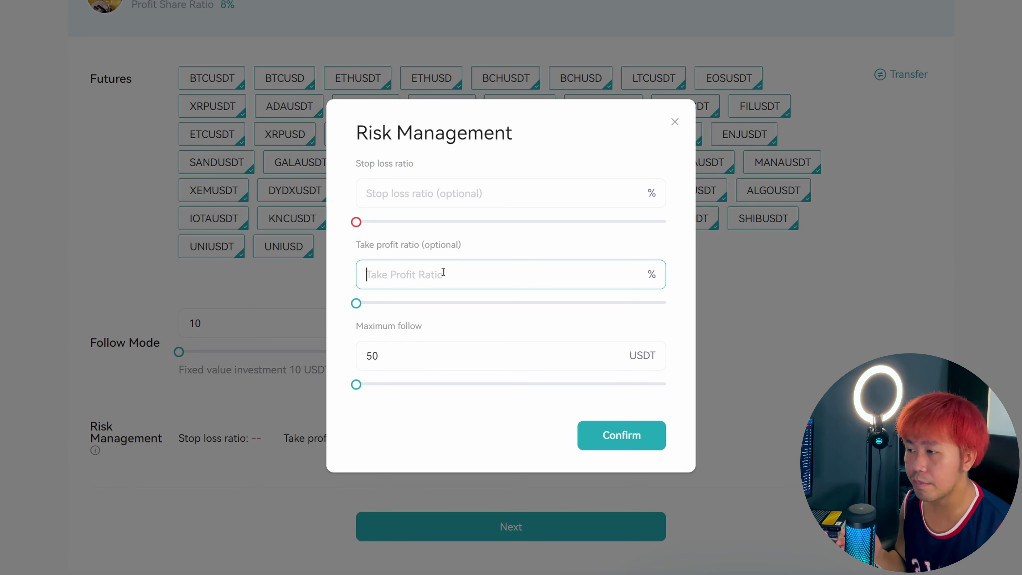
click(439, 189)
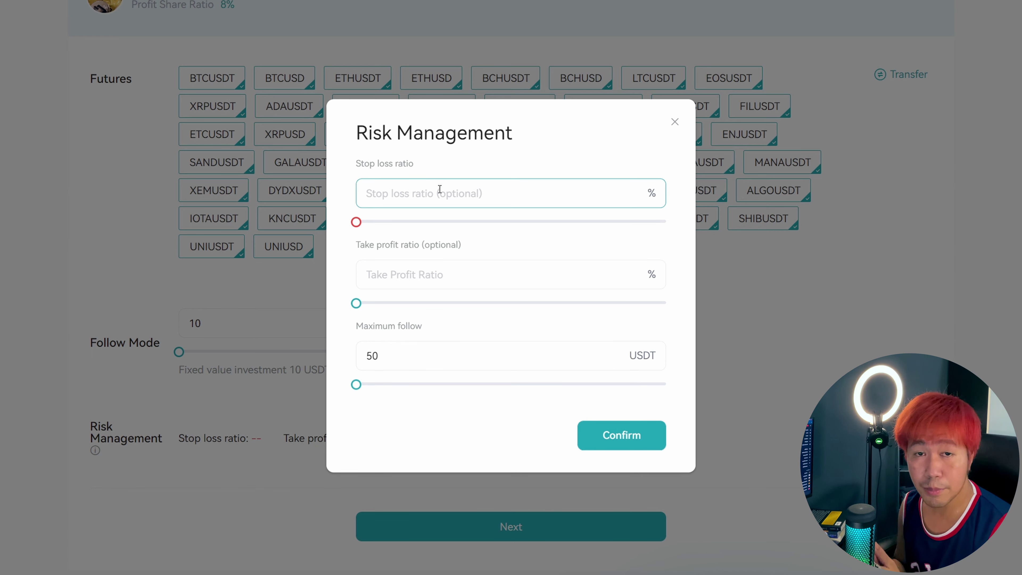
text(100)
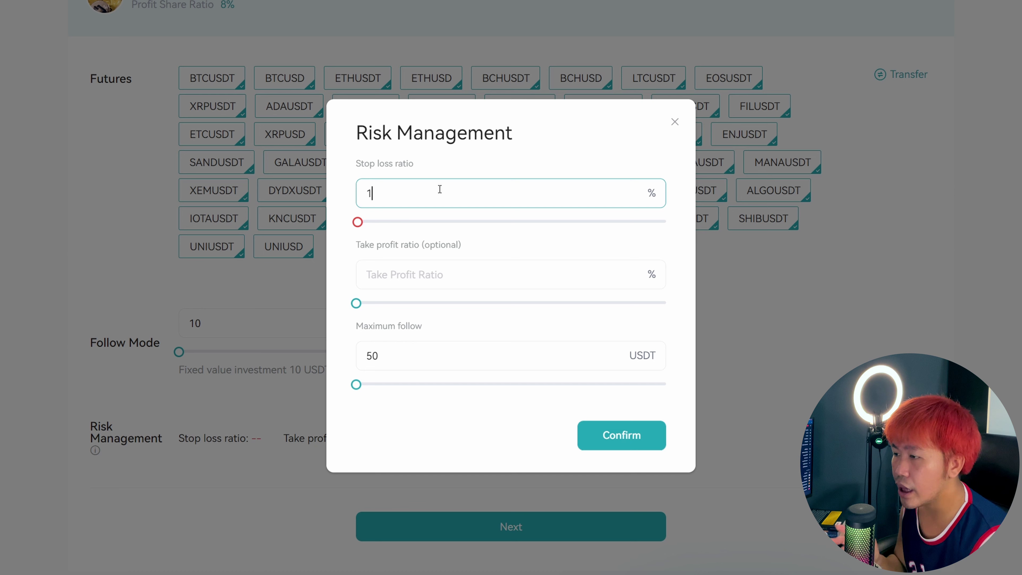
Set the take profit ratio to 100% and confirm the risk management settings
click(408, 323)
click(414, 354)
click(419, 327)
click(446, 273)
click(446, 273)
text(100)
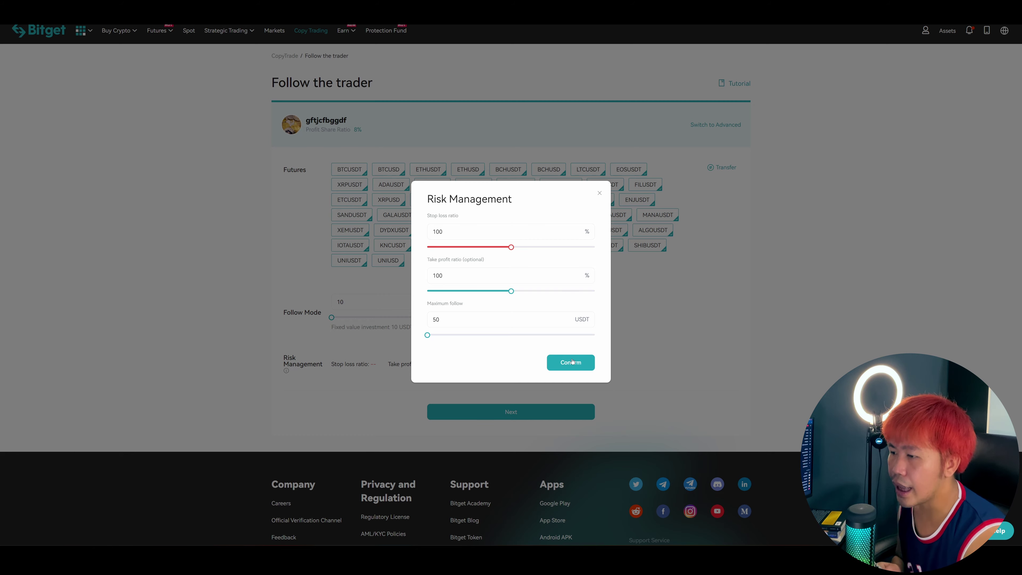
click(572, 361)
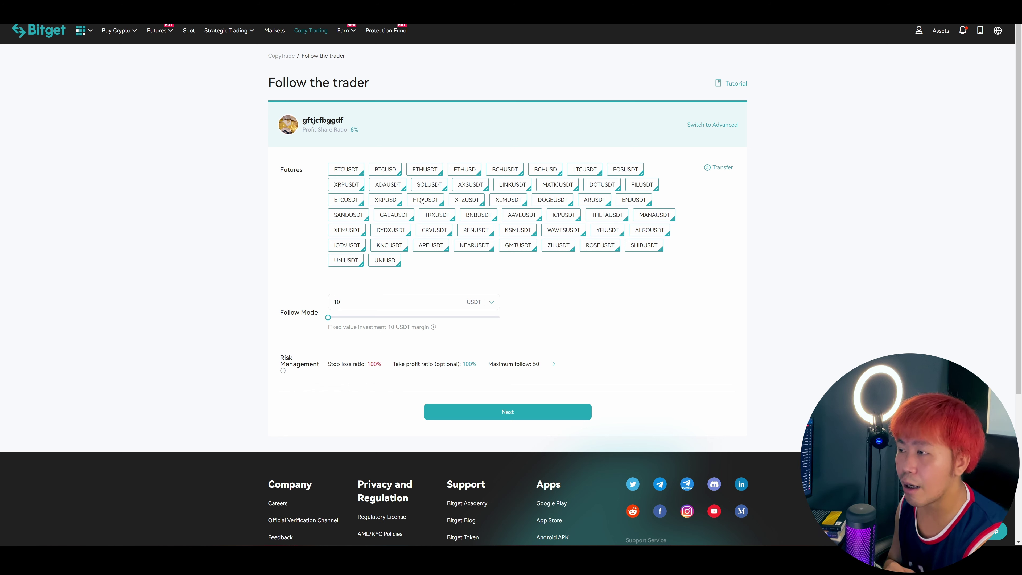
Deselect the unwanted futures pairs, leaving only BTCUSDT and ETHUSDT selected for copying
click(387, 170)
click(422, 170)
click(475, 171)
click(506, 172)
click(555, 171)
click(586, 170)
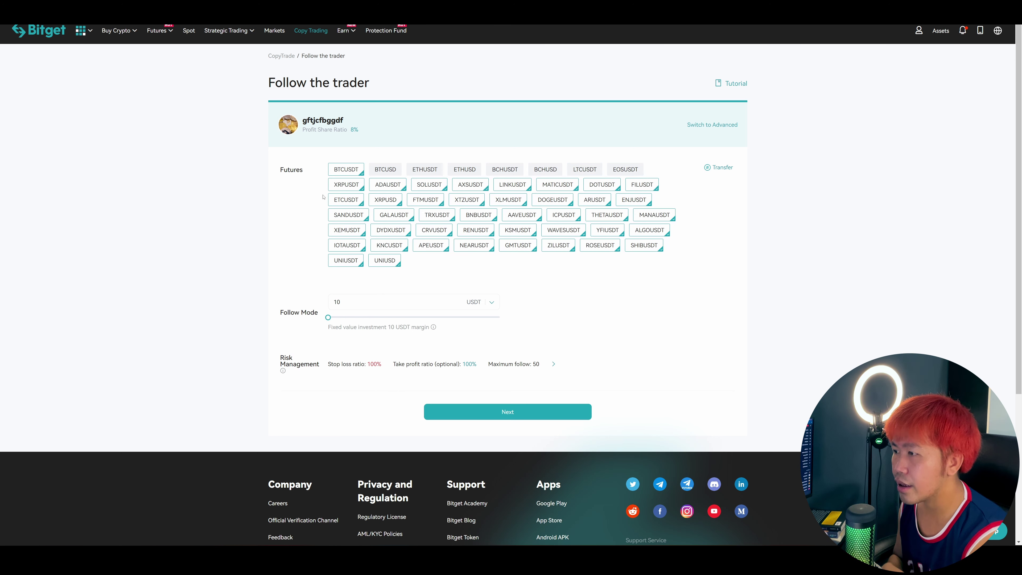
click(345, 186)
click(387, 186)
click(429, 186)
click(473, 187)
click(512, 186)
click(558, 187)
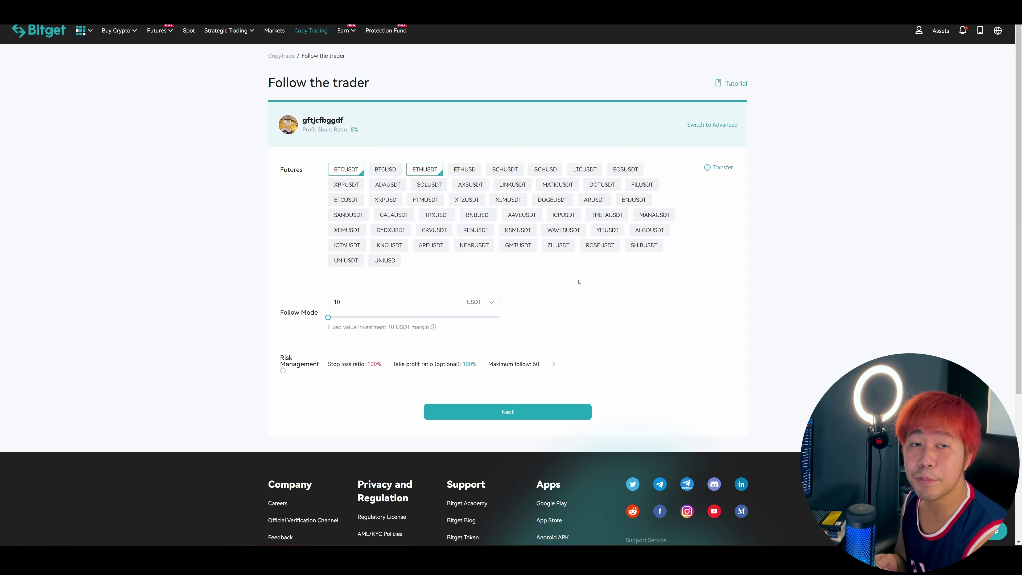
Proceed with the follow setup and confirm the copy trade information
click(513, 411)
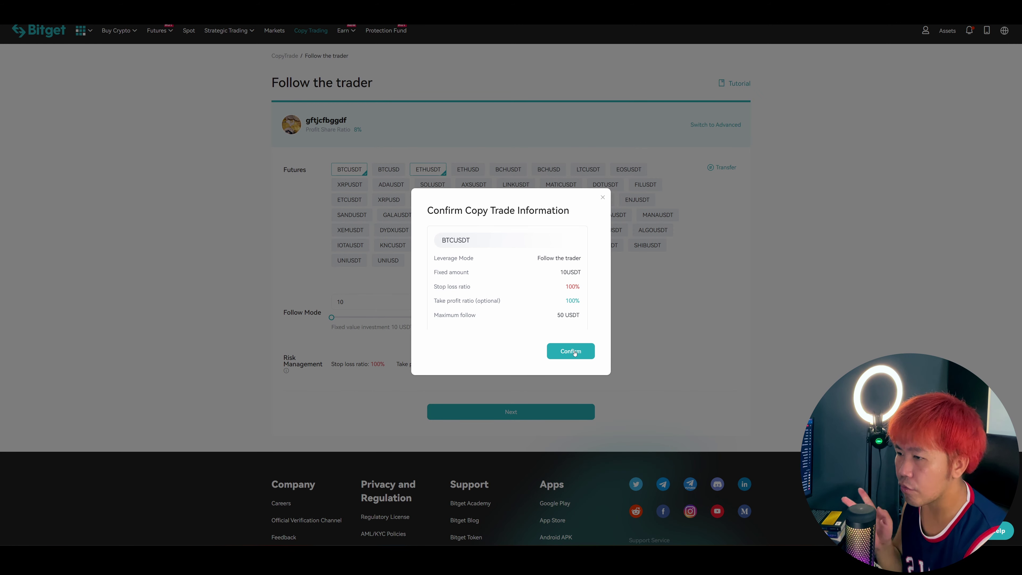
click(583, 367)
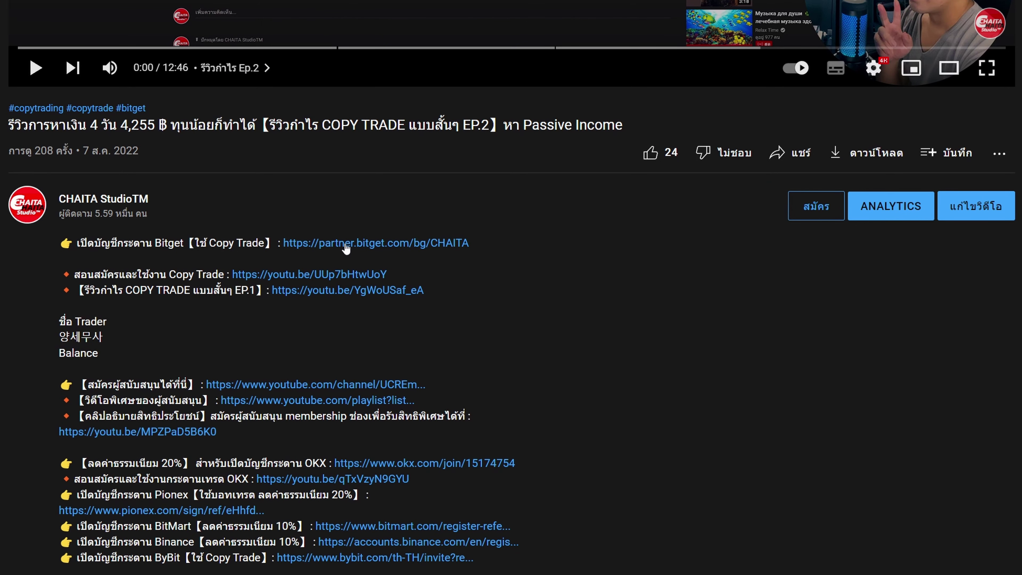
Open the Bitget sign-up page from the partner link in the YouTube video description and switch to mobile registration
click(345, 245)
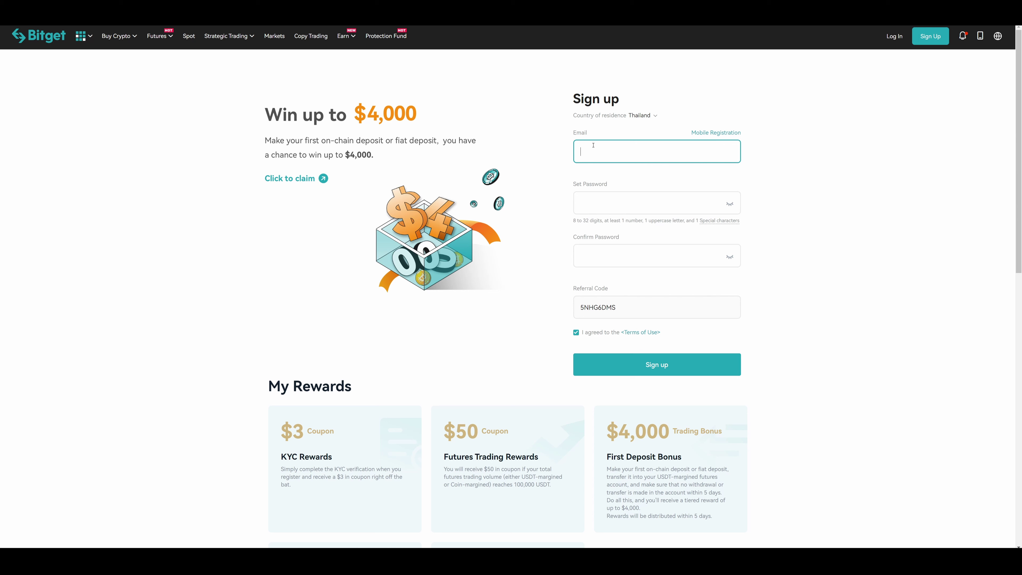
click(716, 134)
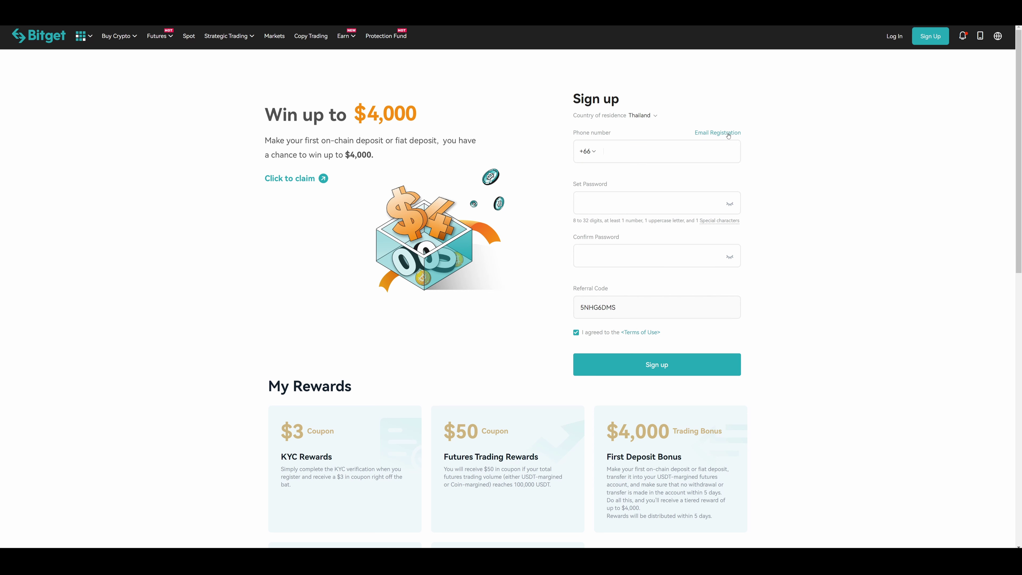
click(649, 155)
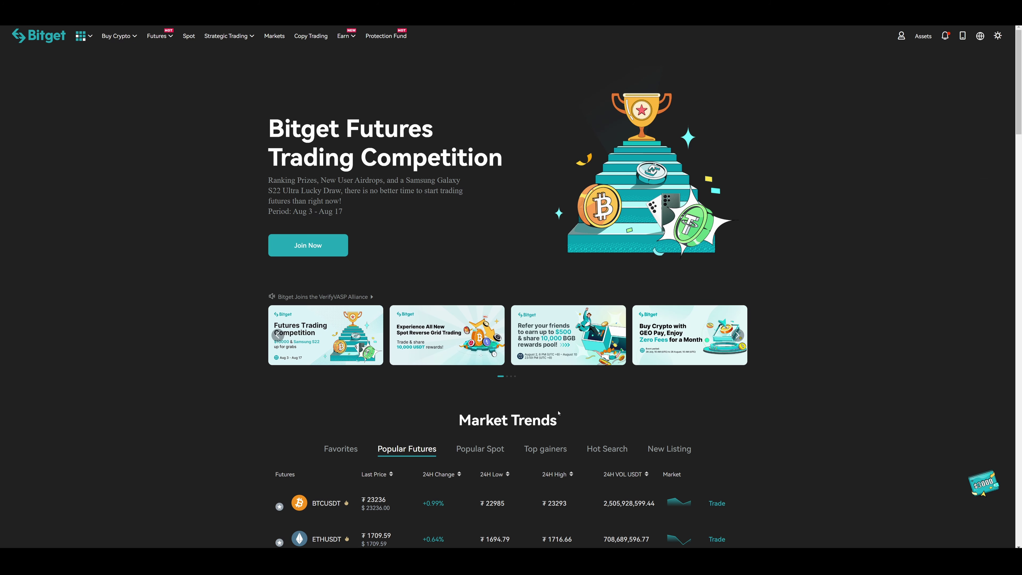
Open the account's security settings and view the ID Verification page
scroll(488, 277, down, 3)
scroll(489, 276, up, 3)
mouse_move(902, 36)
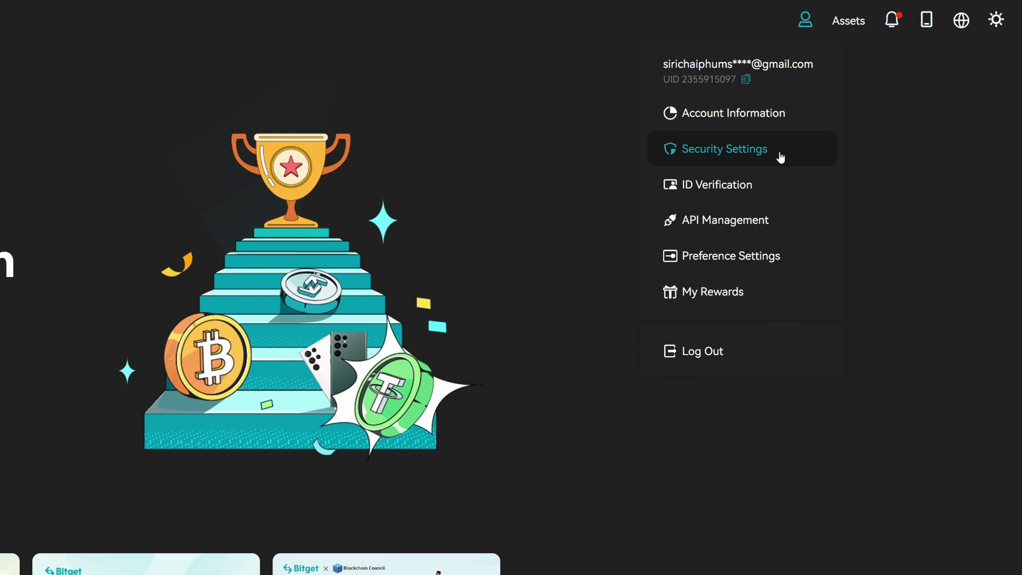
click(780, 157)
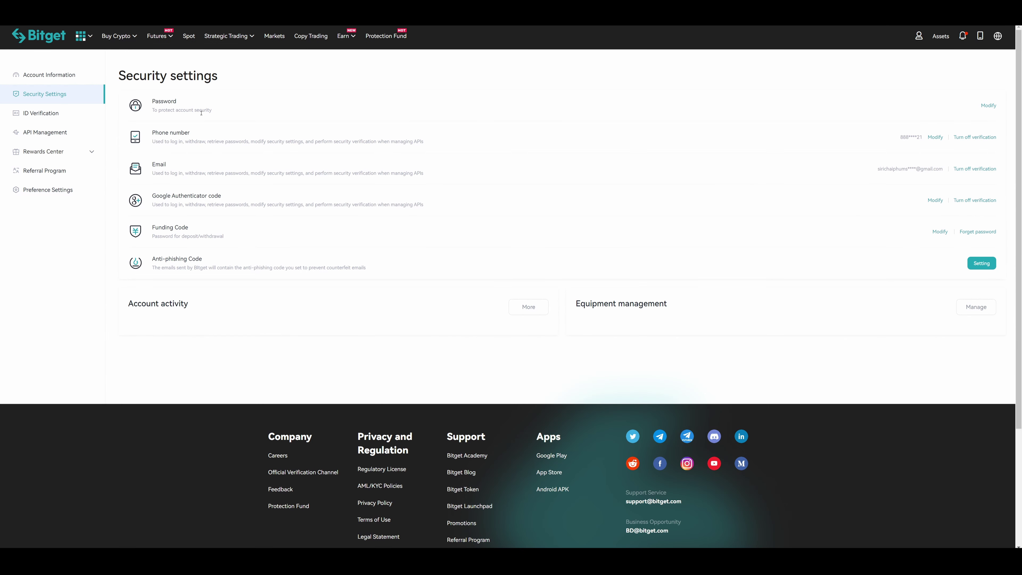
click(41, 113)
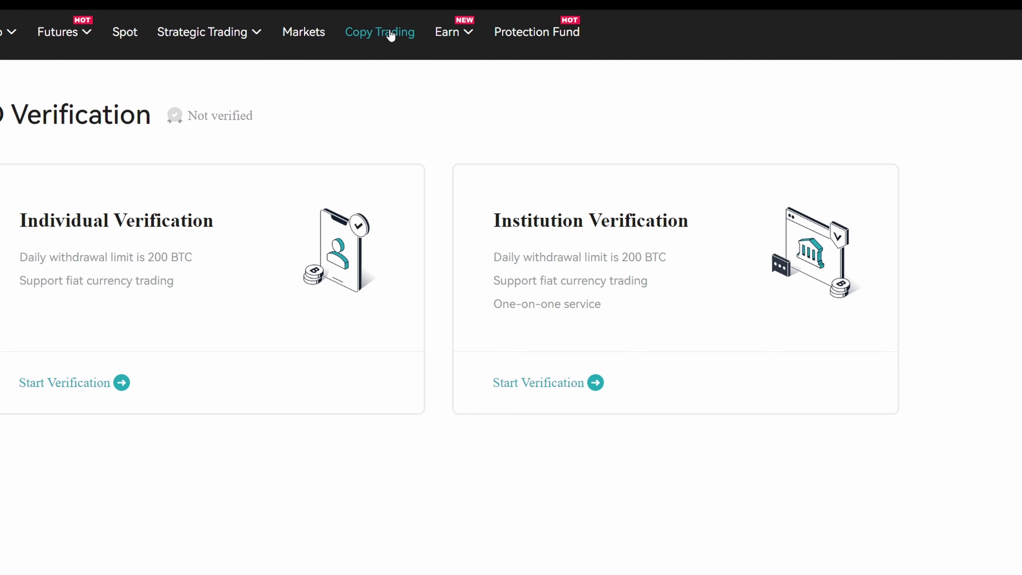
click(390, 36)
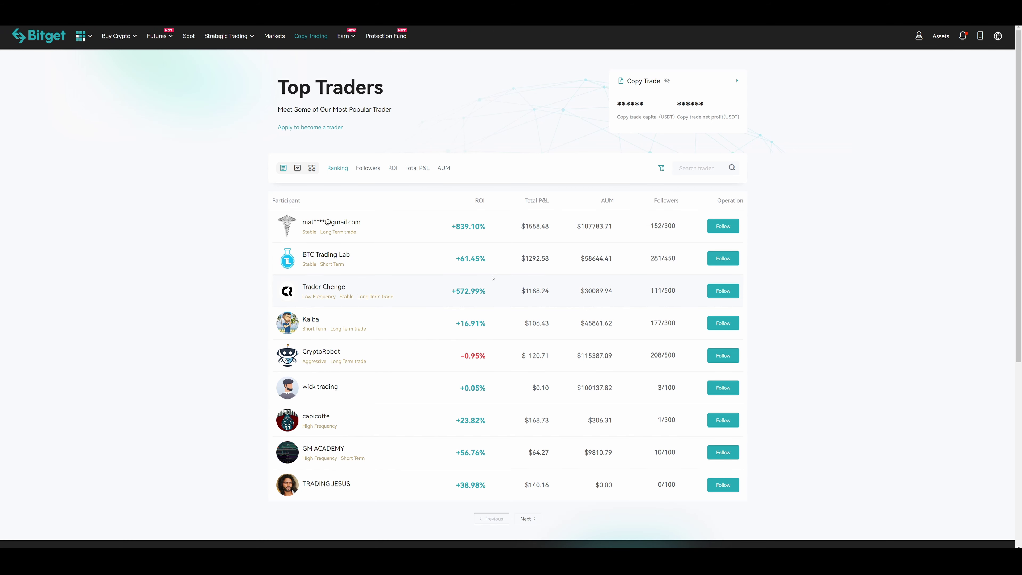
scroll(492, 277, down, 1)
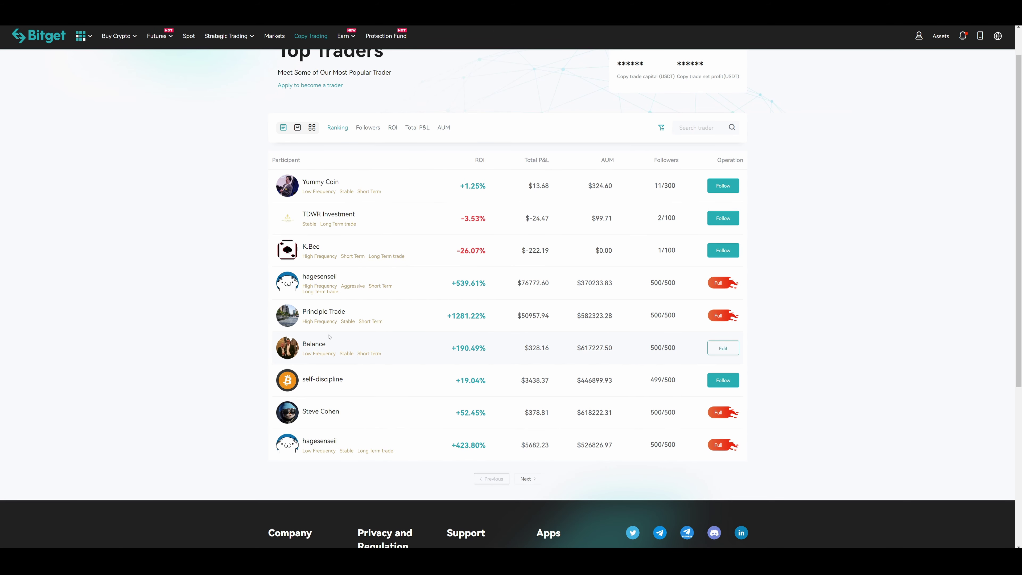
click(324, 312)
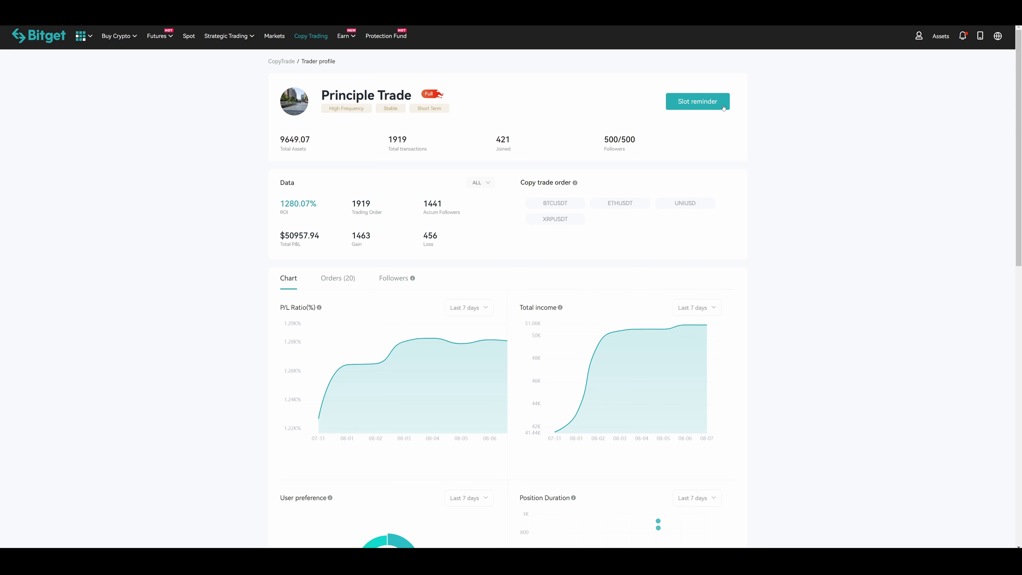
drag(511, 139, 638, 140)
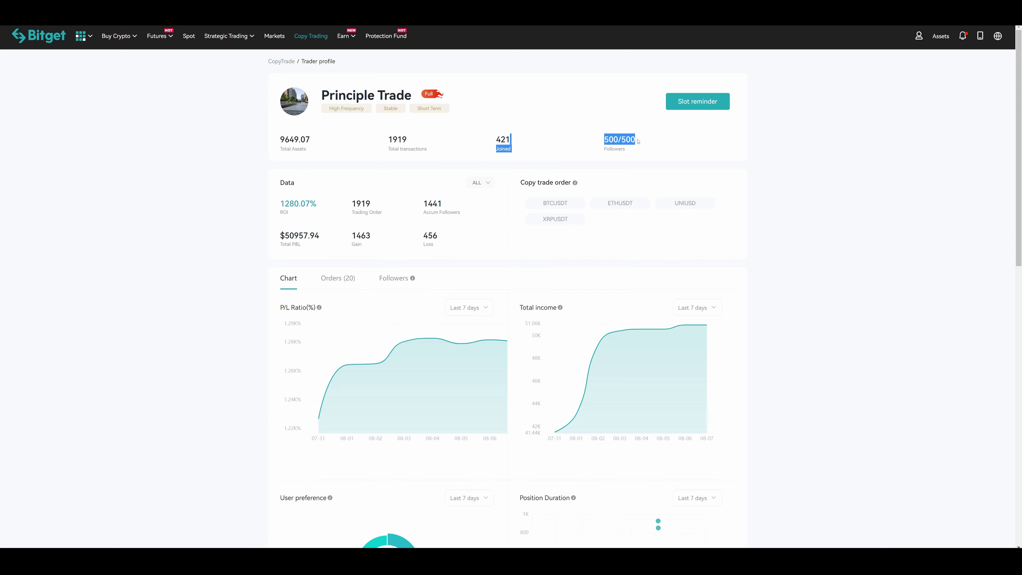
click(675, 145)
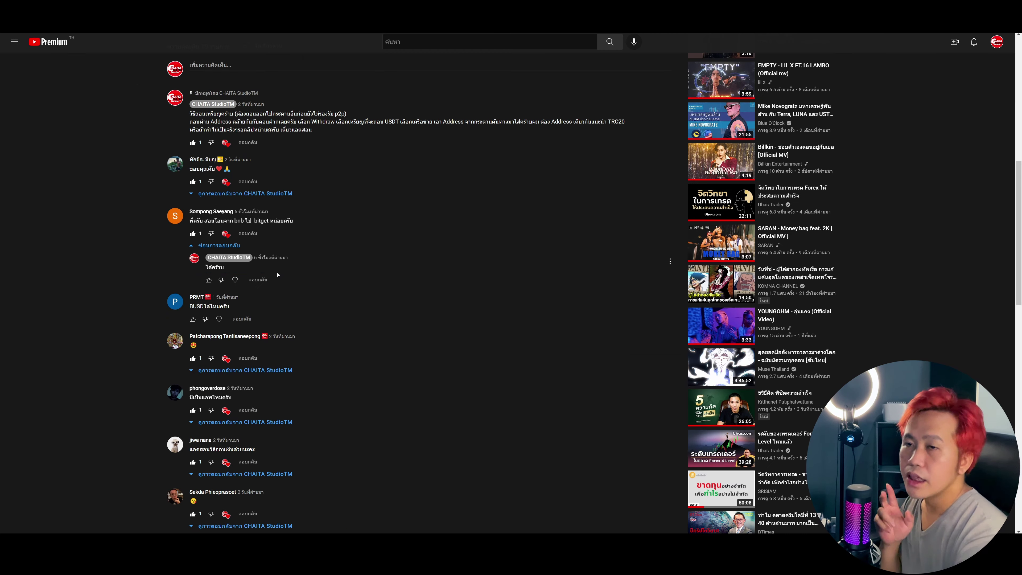
Switch to Binance and open the USDT withdrawal form from the Fiat and Spot wallet
scroll(280, 286, down, 10)
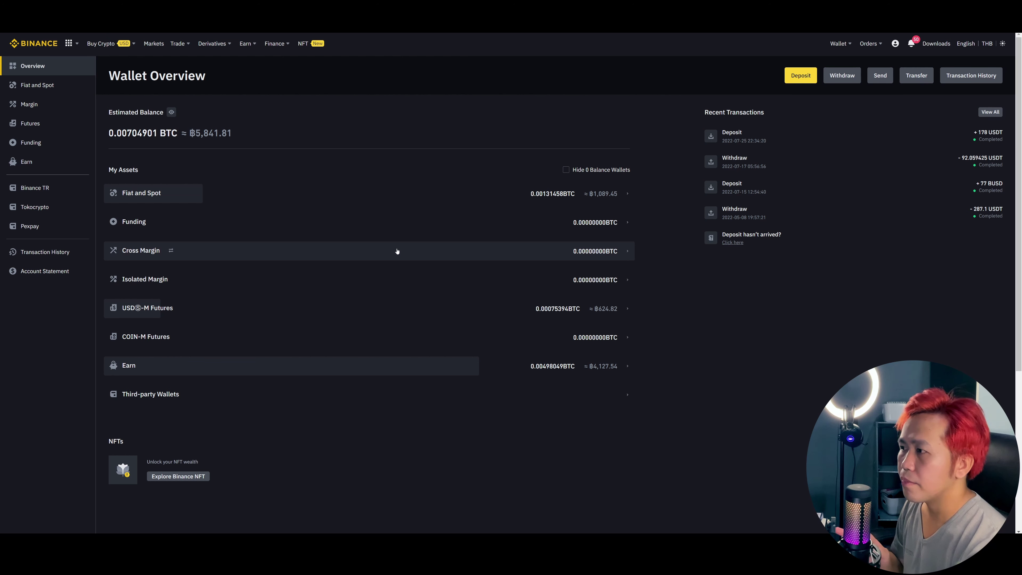
click(59, 93)
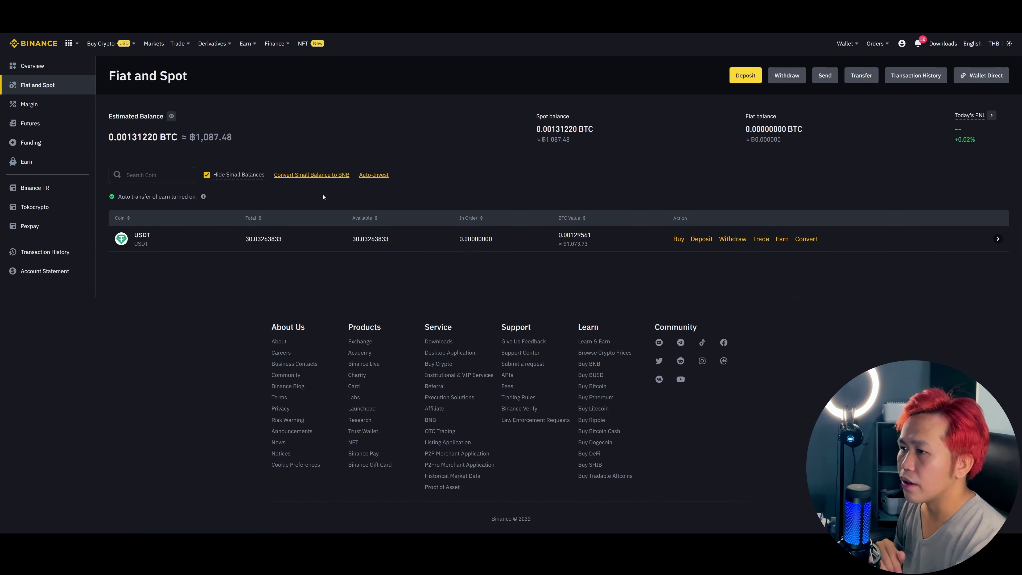
click(732, 239)
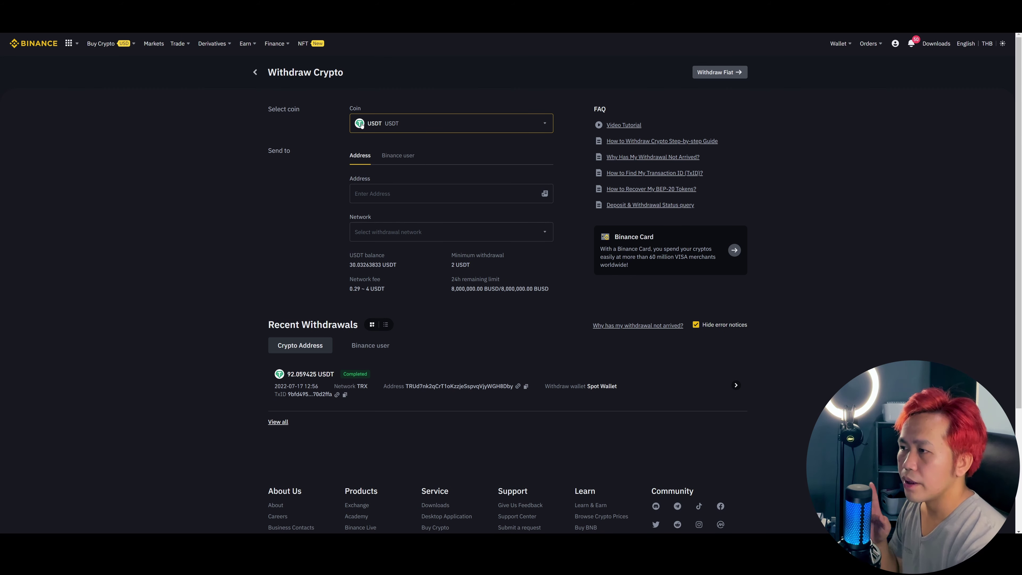
Choose Tron (TRC20) as the withdrawal network before filling in the recipient address
click(400, 234)
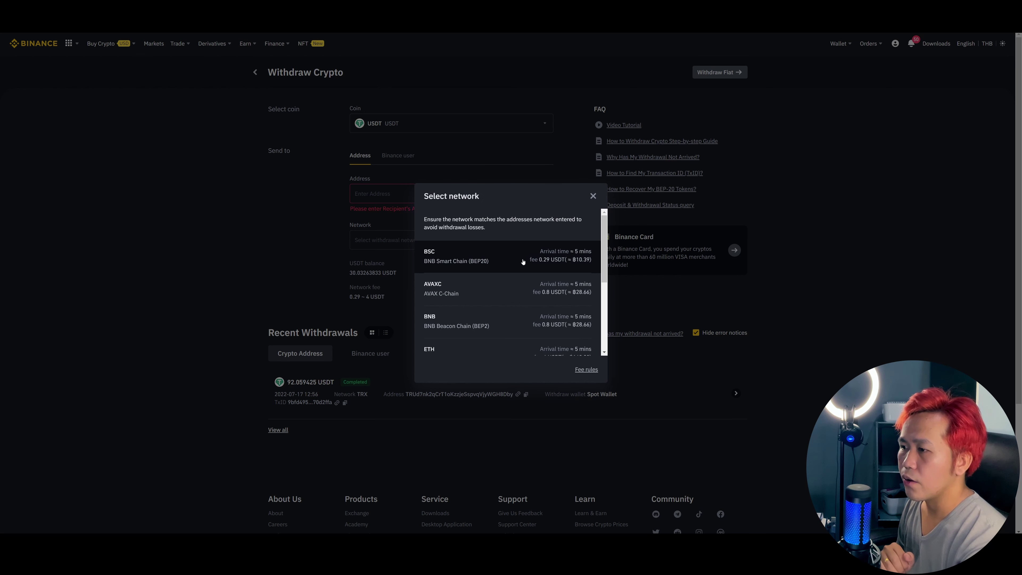
scroll(492, 347, down, 3)
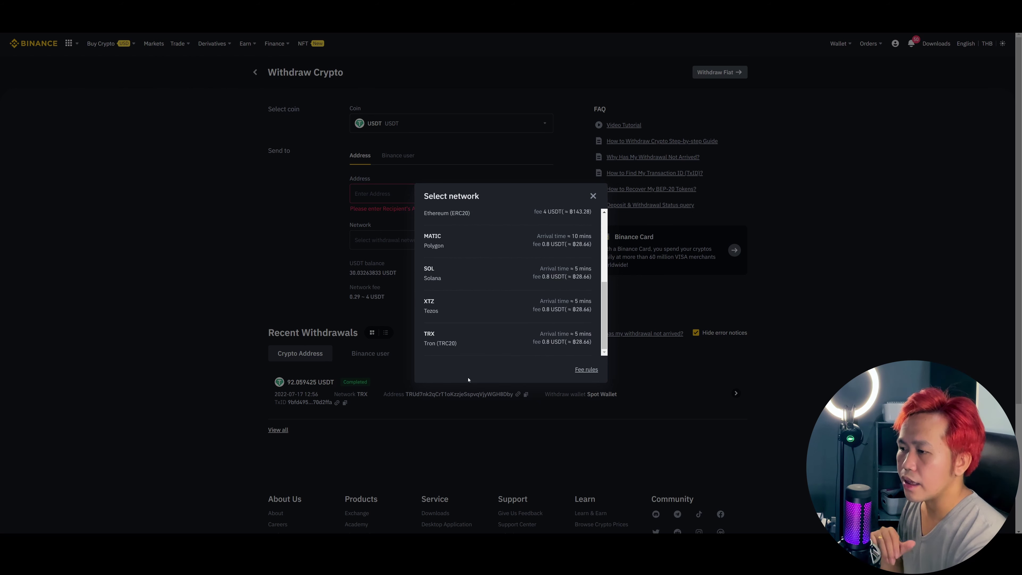
click(469, 347)
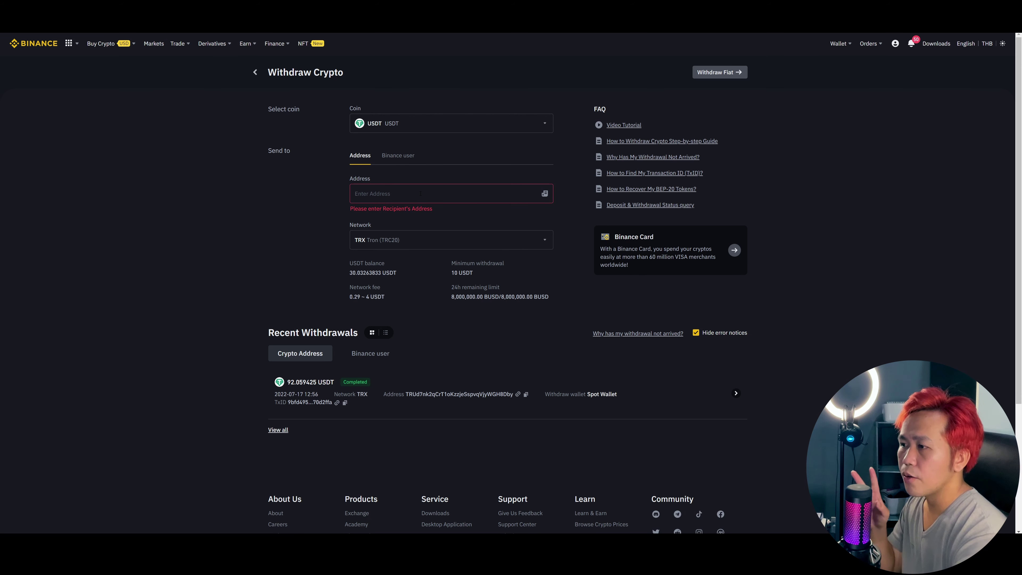
click(445, 190)
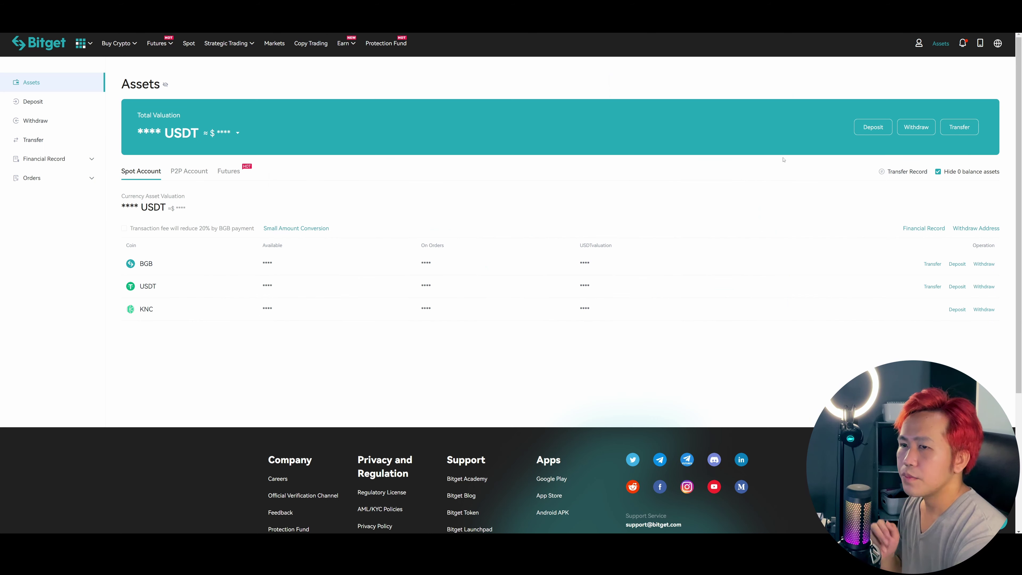
In Bitget, set up a USDT deposit on the TRX(TRC20) chain and copy the deposit address
mouse_move(940, 44)
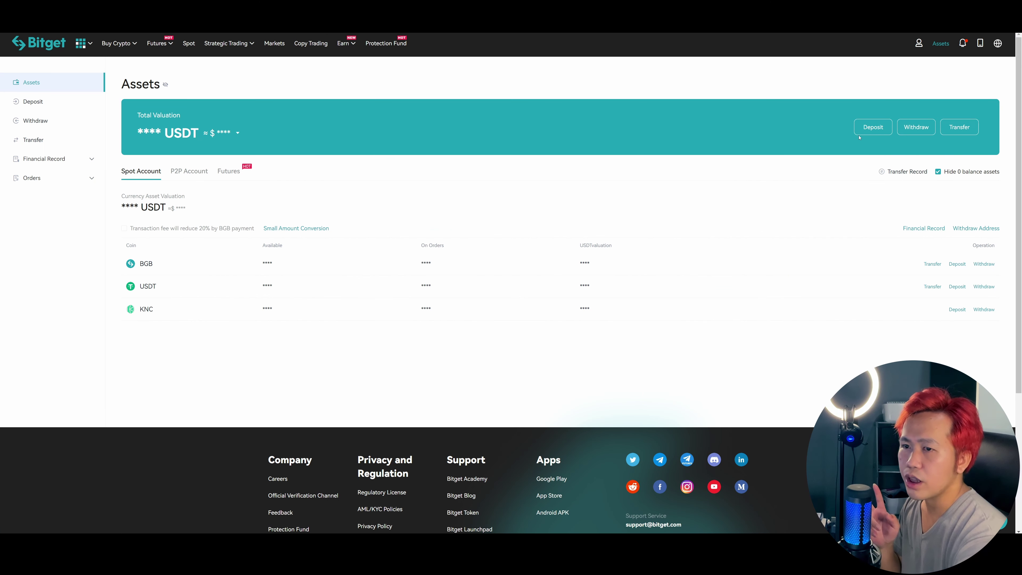
click(873, 127)
click(201, 119)
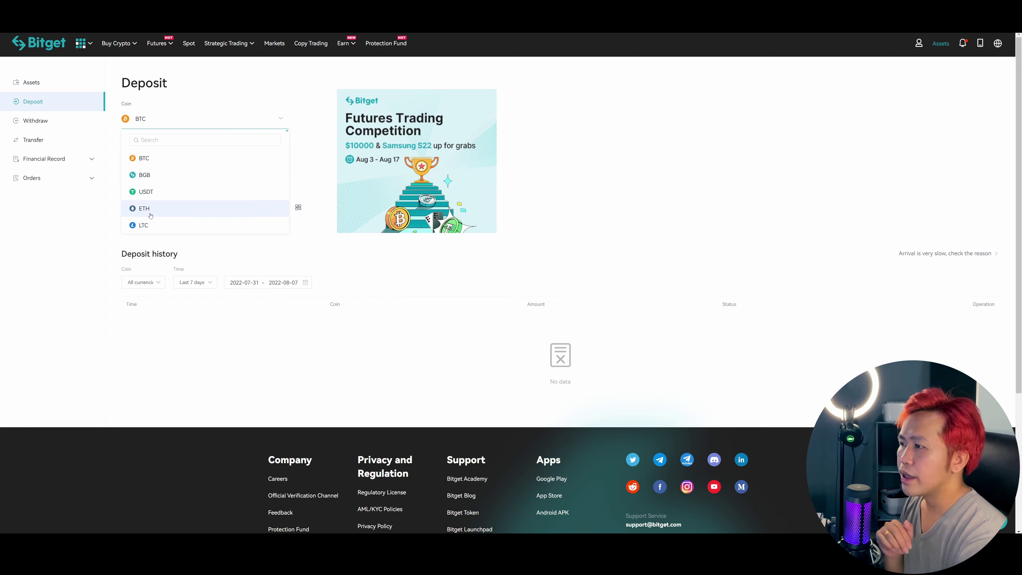
click(172, 200)
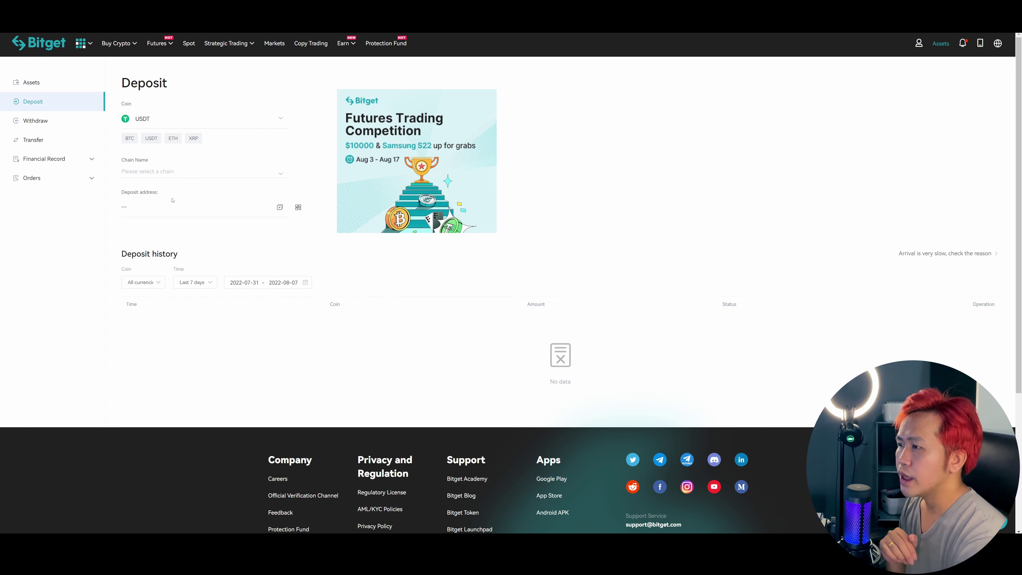
click(186, 173)
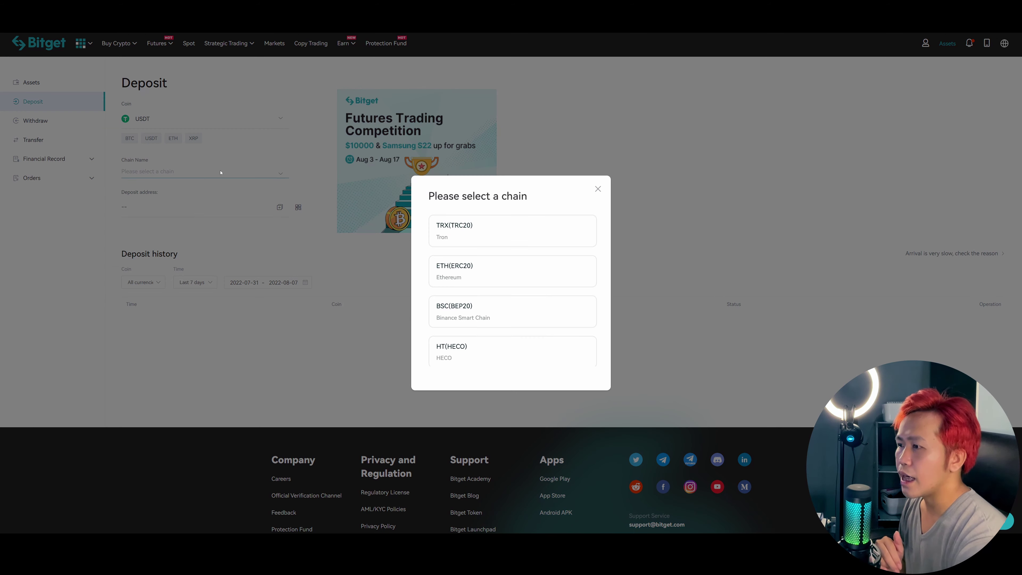
click(497, 239)
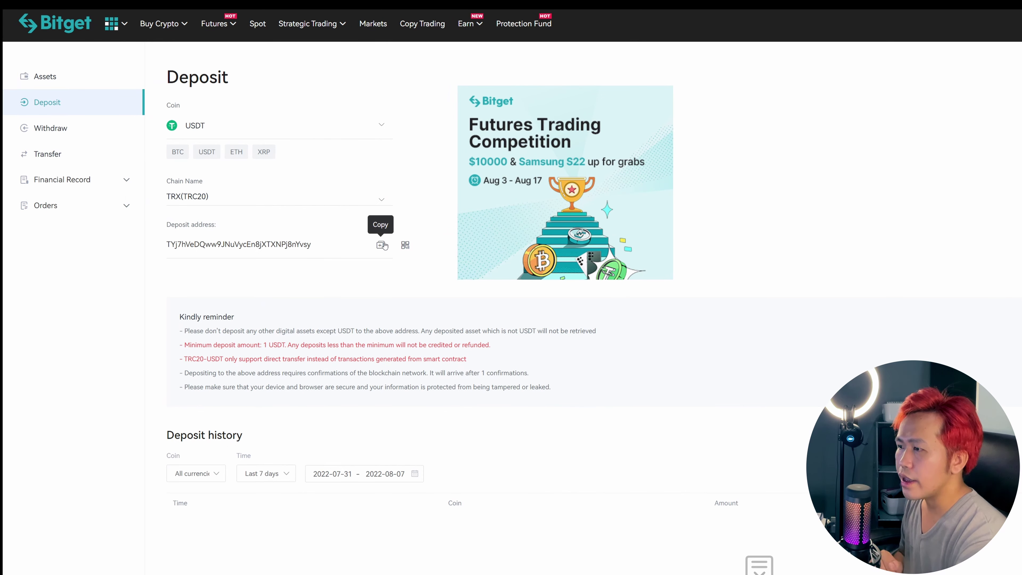
click(382, 245)
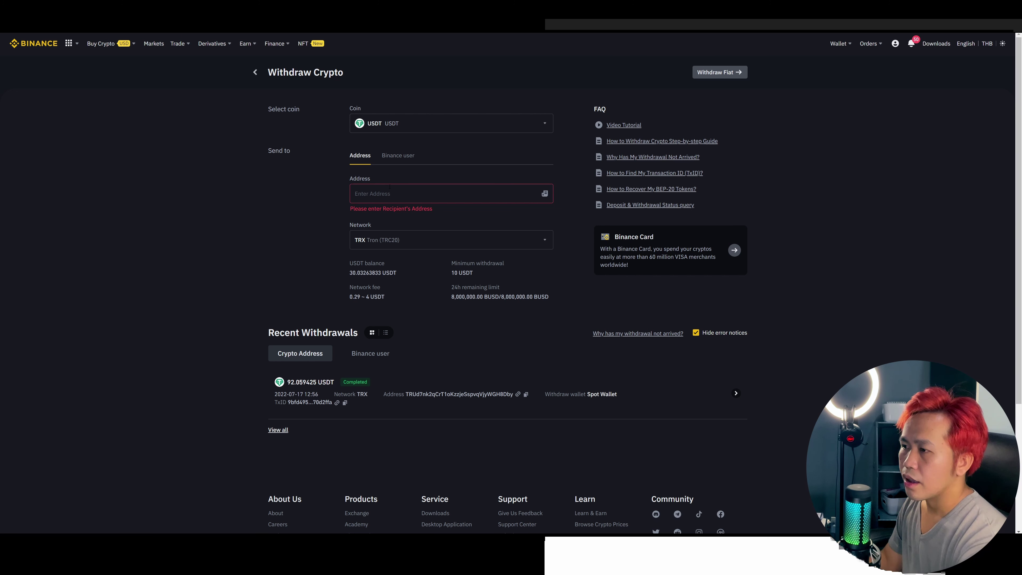
Back in Binance, paste the copied deposit address as the recipient and select the matching TRX Tron (TRC20) network
click(390, 191)
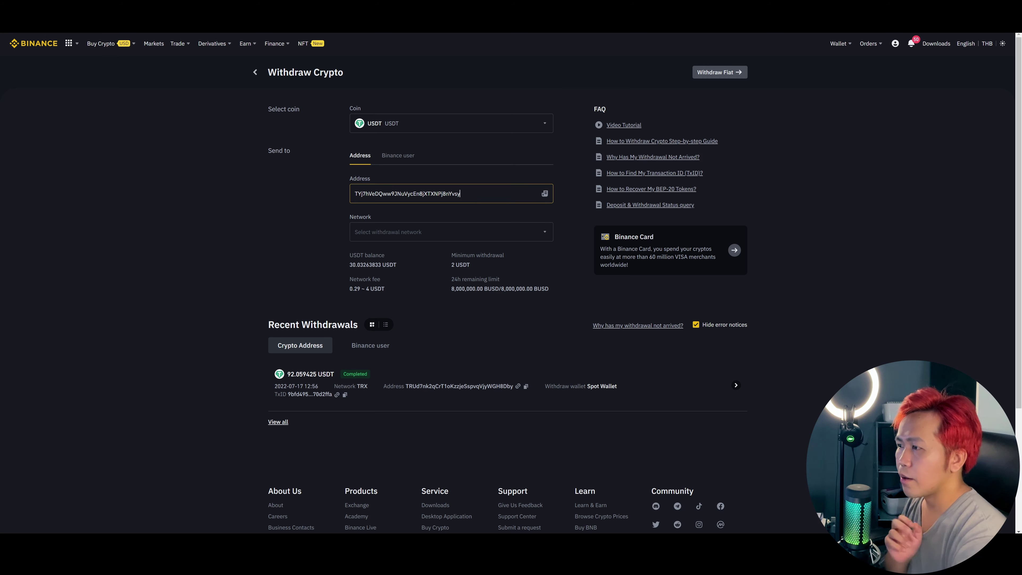
click(480, 236)
scroll(531, 326, down, 2)
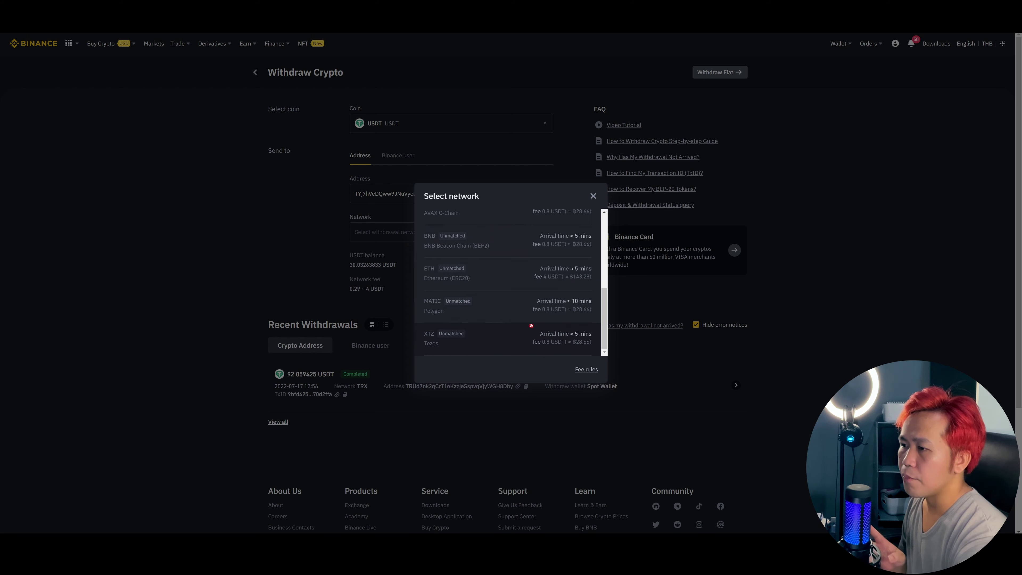
scroll(531, 325, up, 3)
click(430, 228)
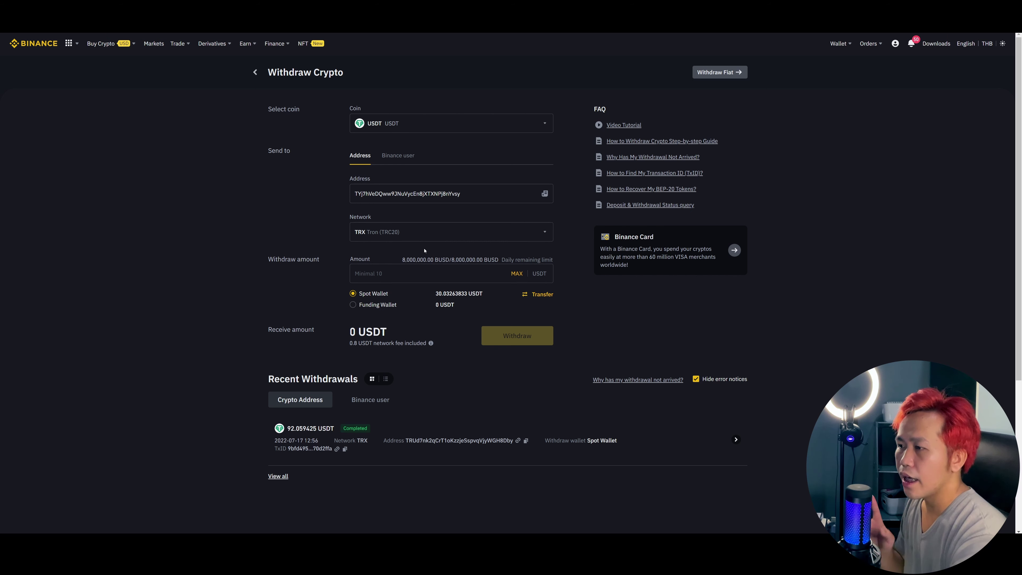
Withdraw 30 USDT from the Spot Wallet and confirm the withdrawal request through to completion
click(405, 270)
text(30)
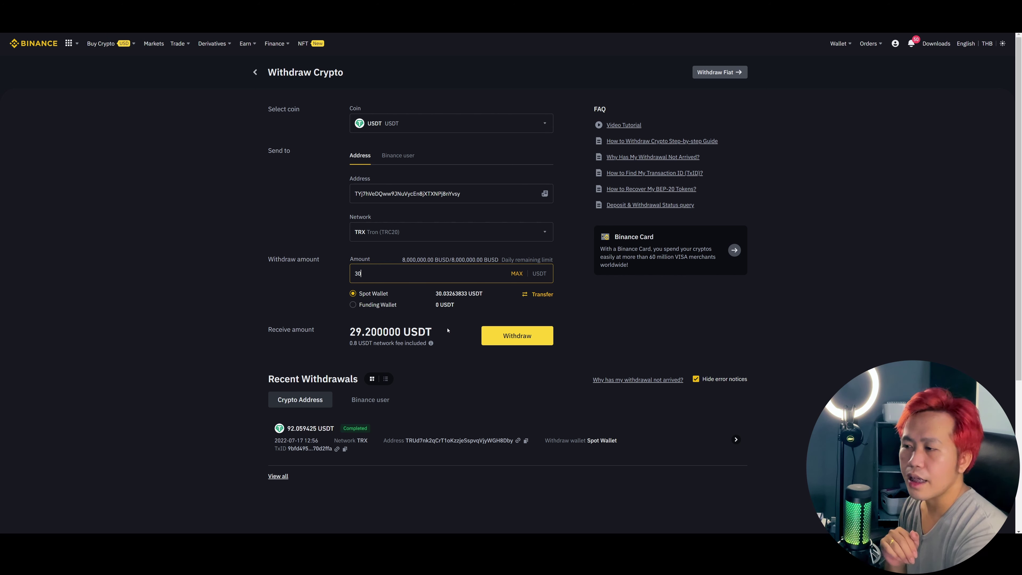
click(519, 335)
click(541, 332)
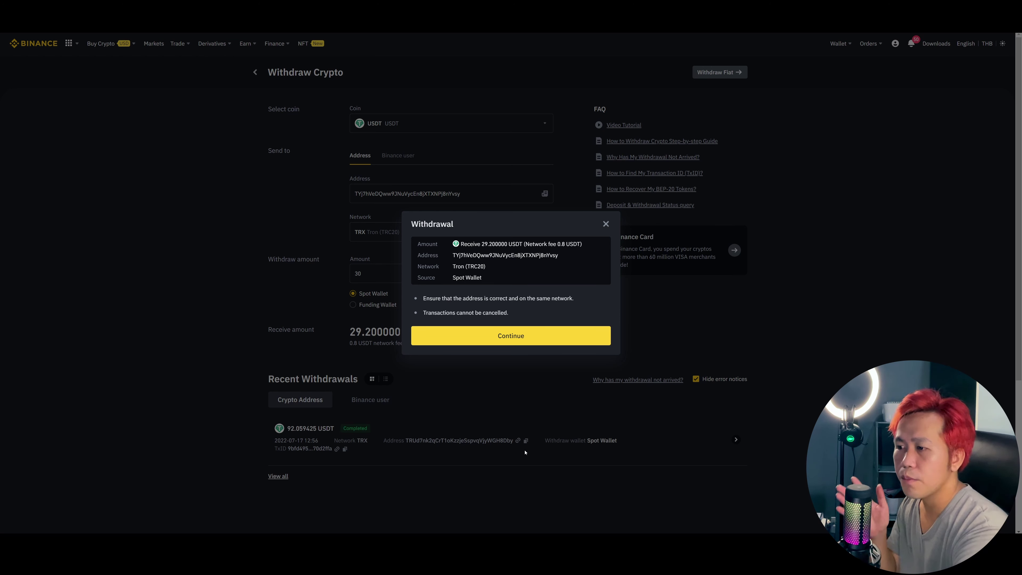
click(510, 335)
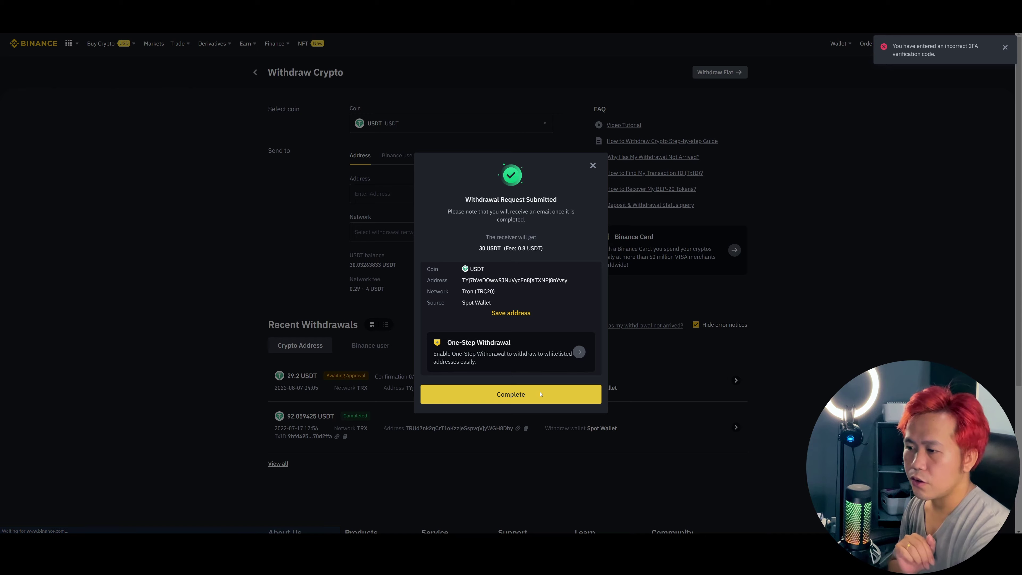
click(542, 394)
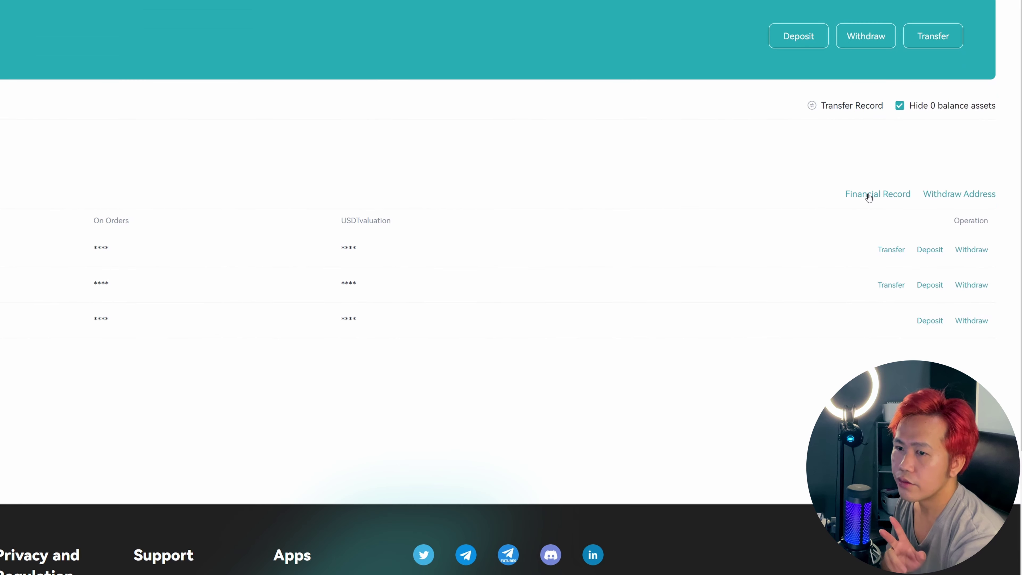
Check the Bitget financial record for the incoming USDT deposit
click(868, 196)
drag(509, 153, 559, 156)
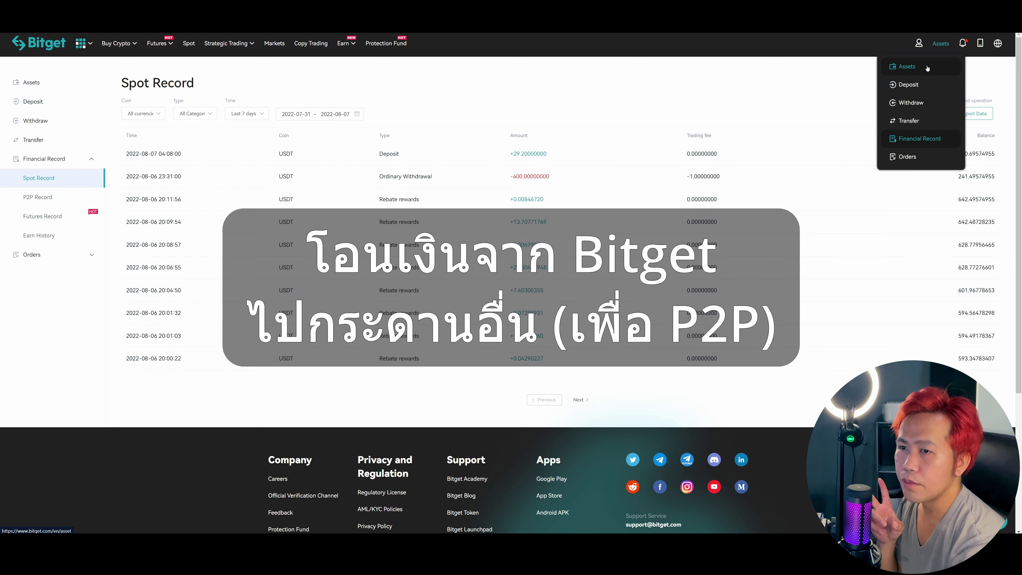
Open the Bitget withdrawal form from the assets overview and select USDT on the TRX(TRC20) chain
click(927, 68)
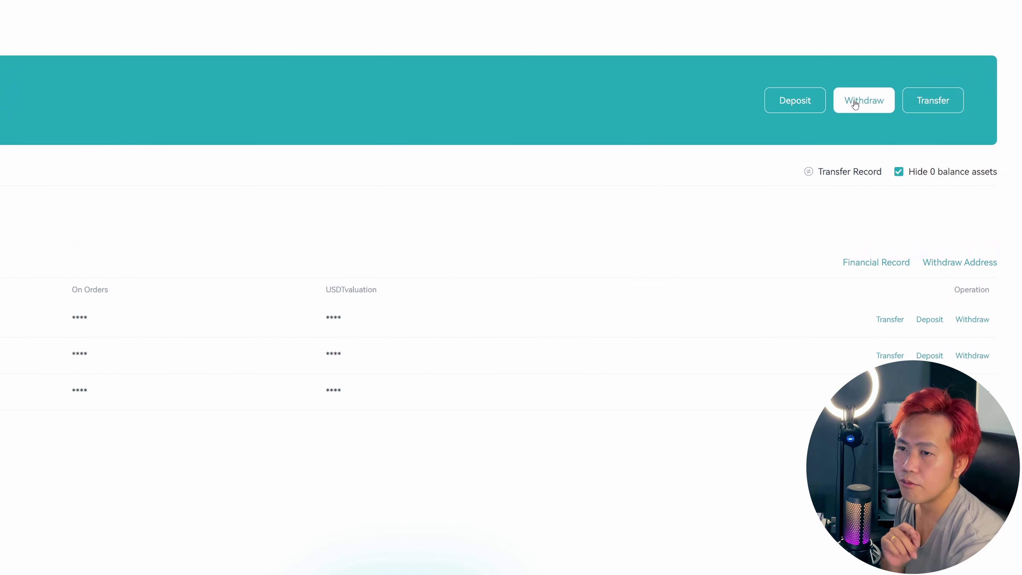
click(881, 119)
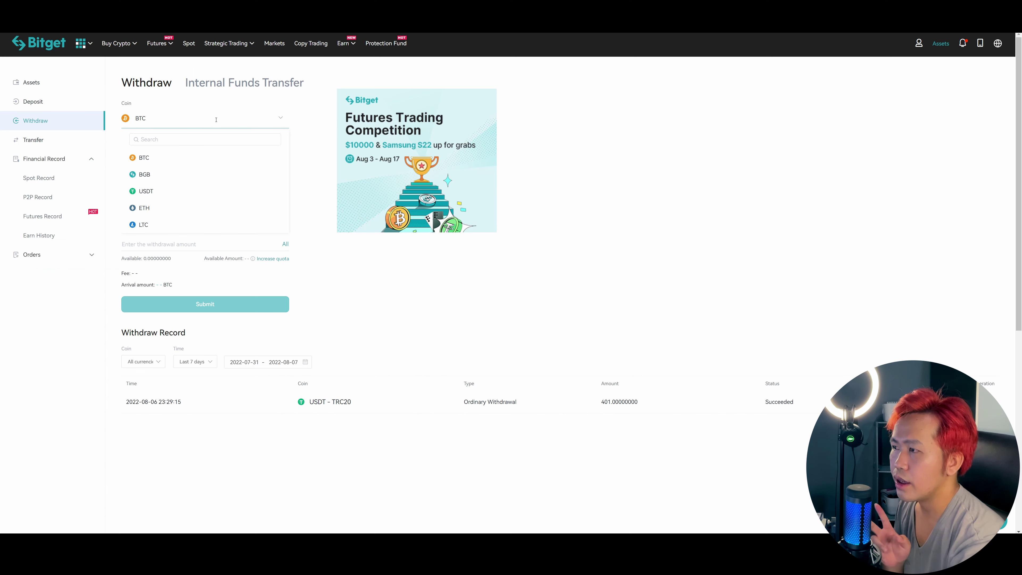
click(212, 188)
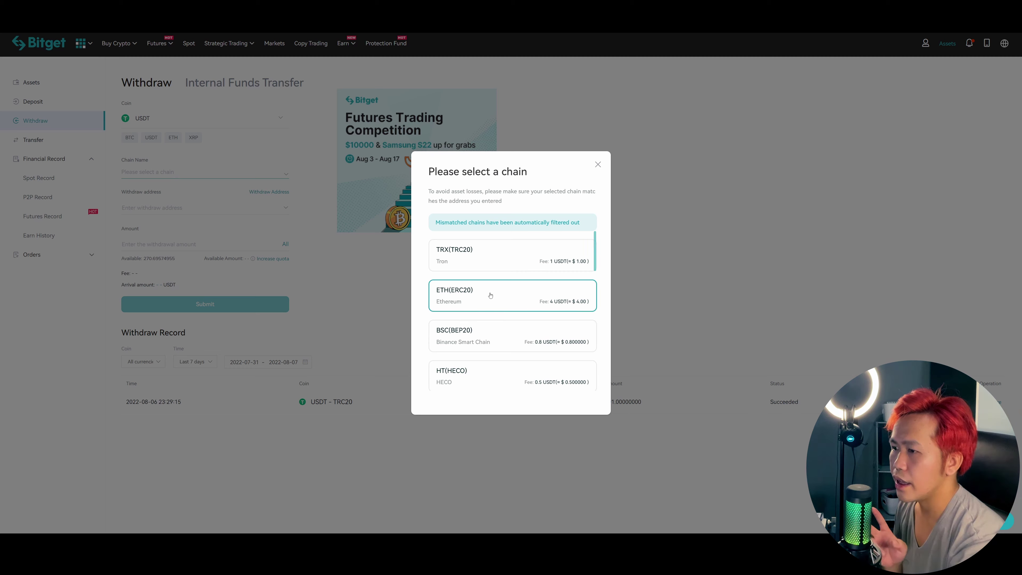
click(495, 267)
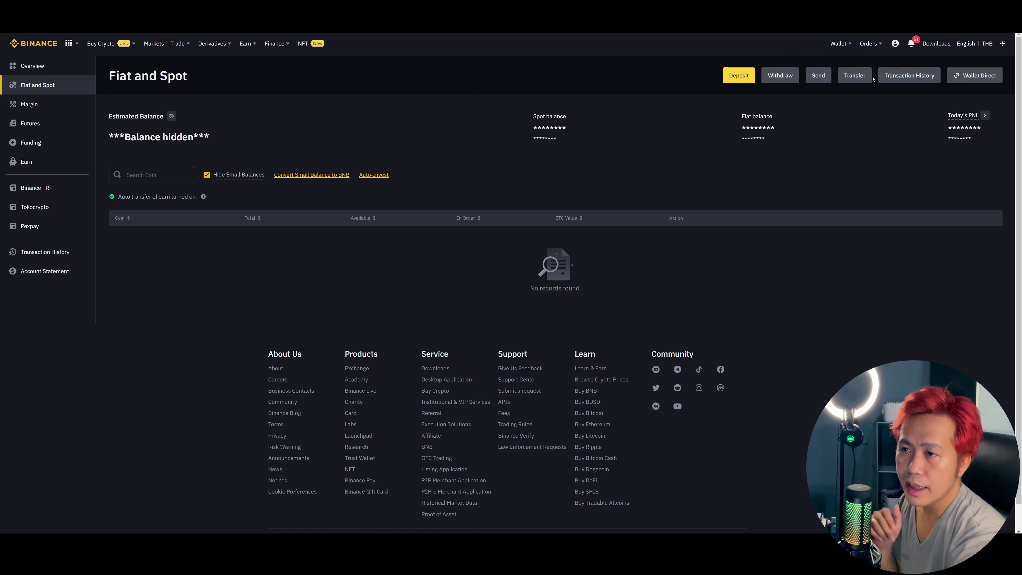
Switch to Binance, start a crypto deposit from the Fiat and Spot wallet and choose USDT as the coin
mouse_move(836, 50)
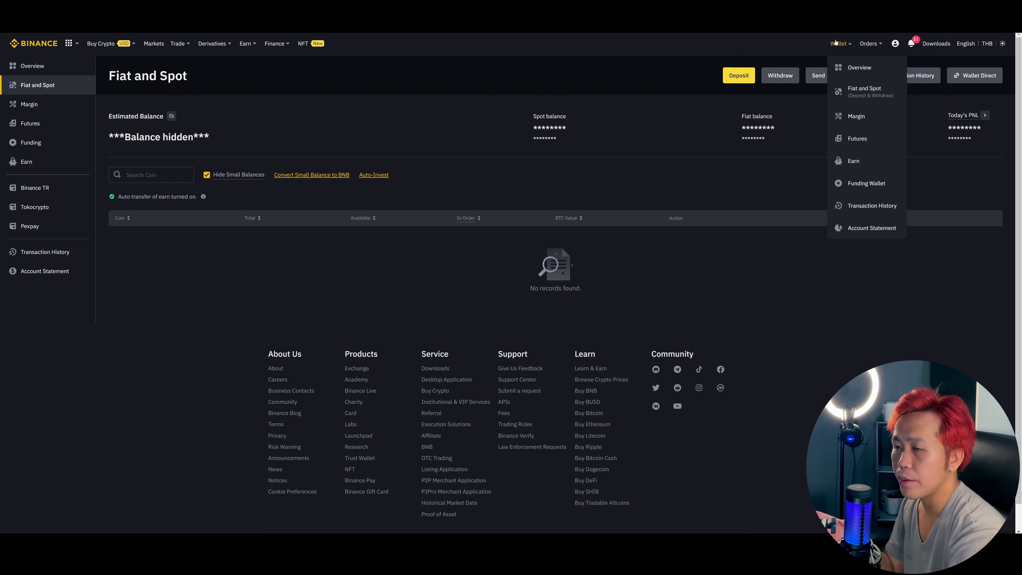
click(739, 75)
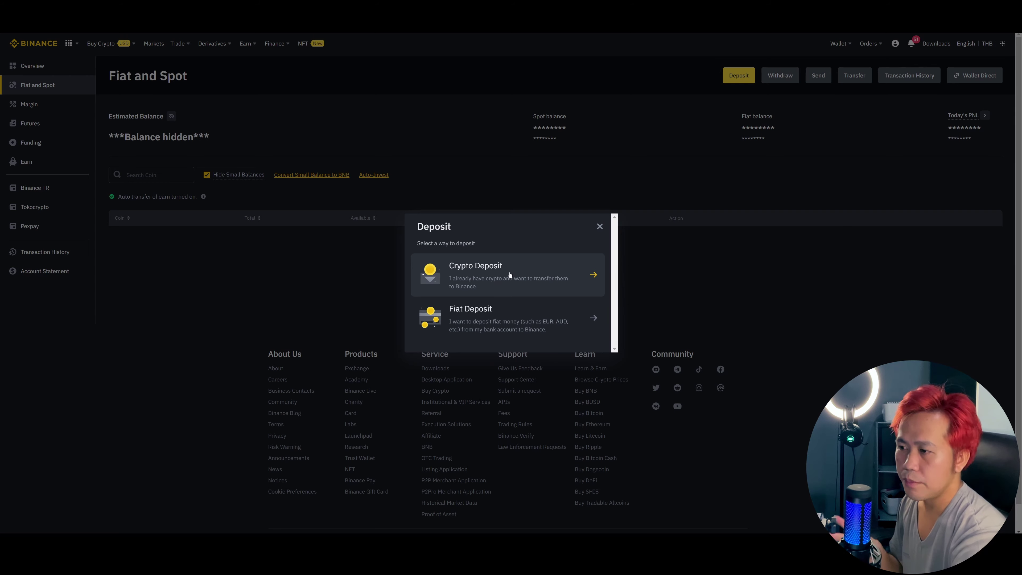
click(497, 281)
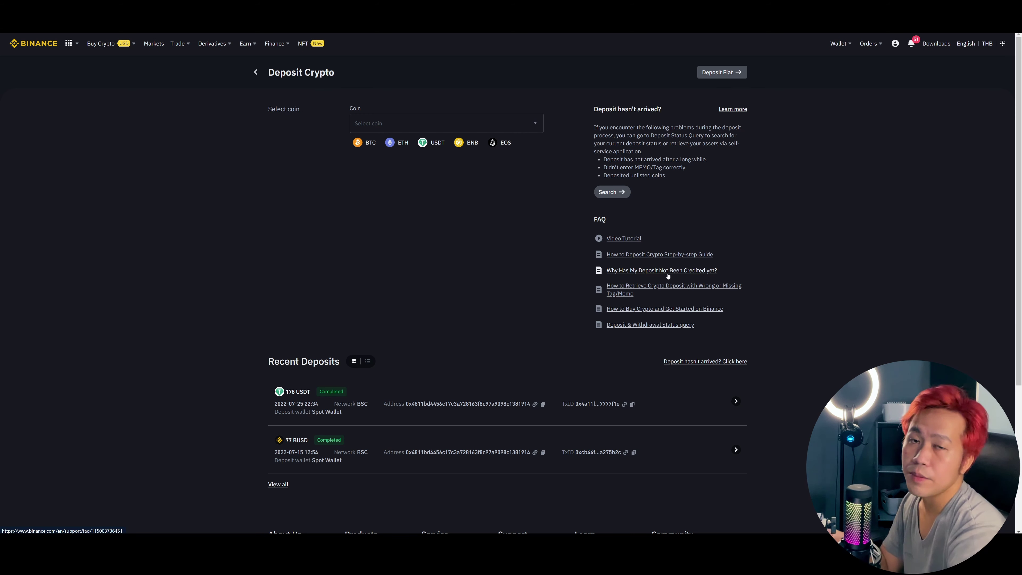
click(432, 147)
Select the TRX Tron (TRC20) deposit network and copy the resulting USDT deposit address
click(441, 169)
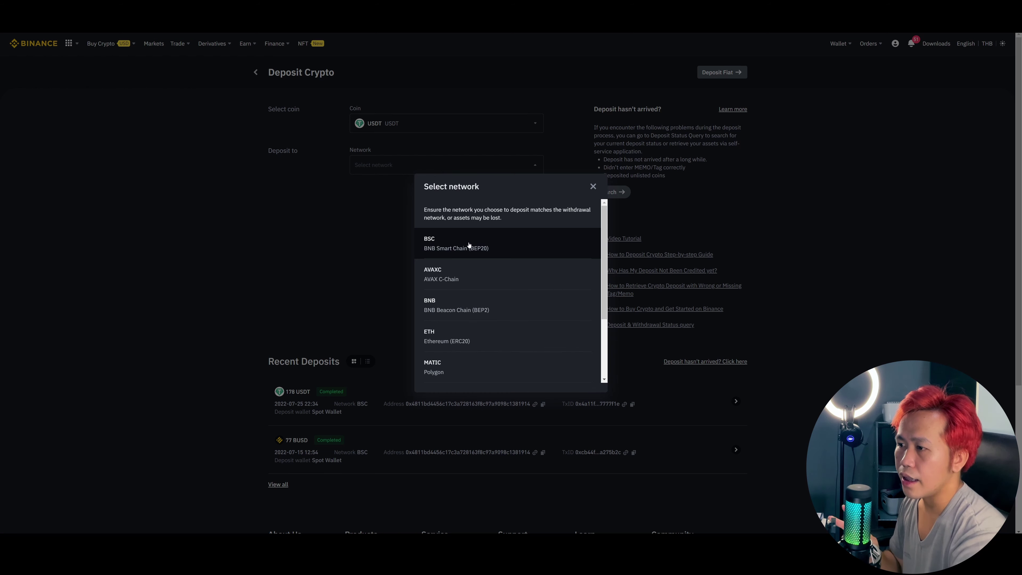
scroll(477, 266, down, 3)
click(477, 369)
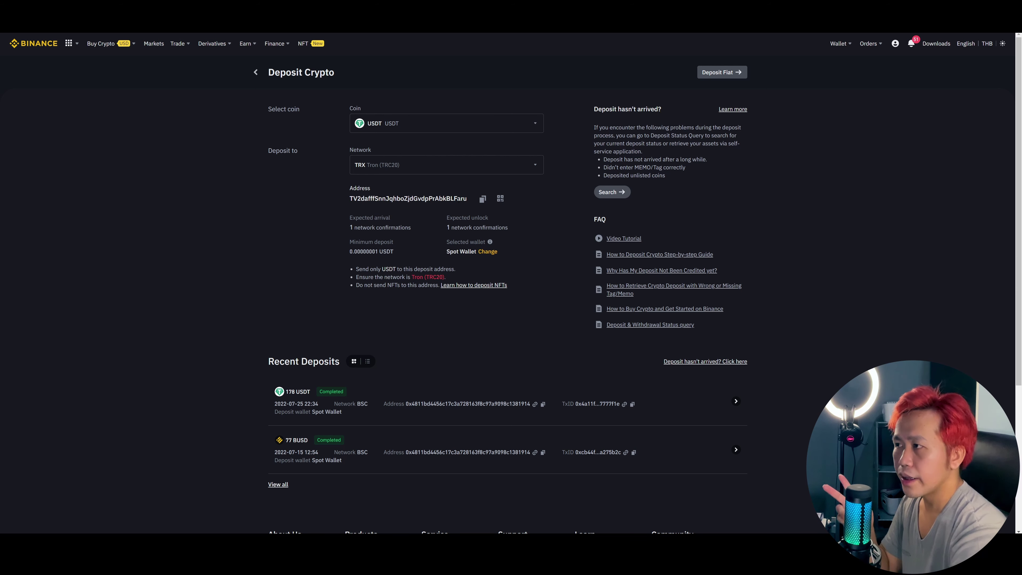
click(482, 199)
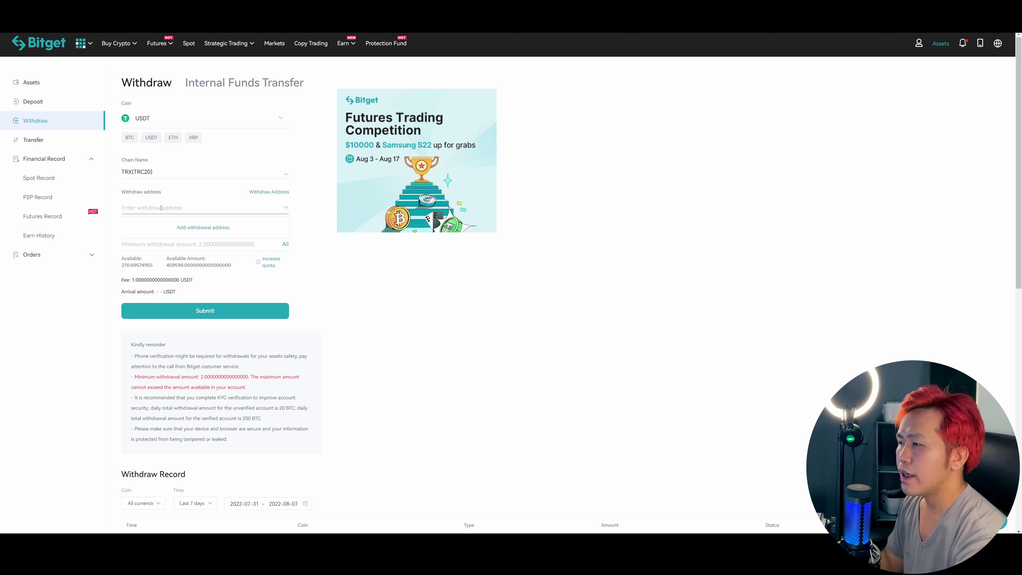
In the Bitget withdrawal form, paste the copied address, set the amount to 29.2 USDT and submit it for safety verification
key(ctrl+v)
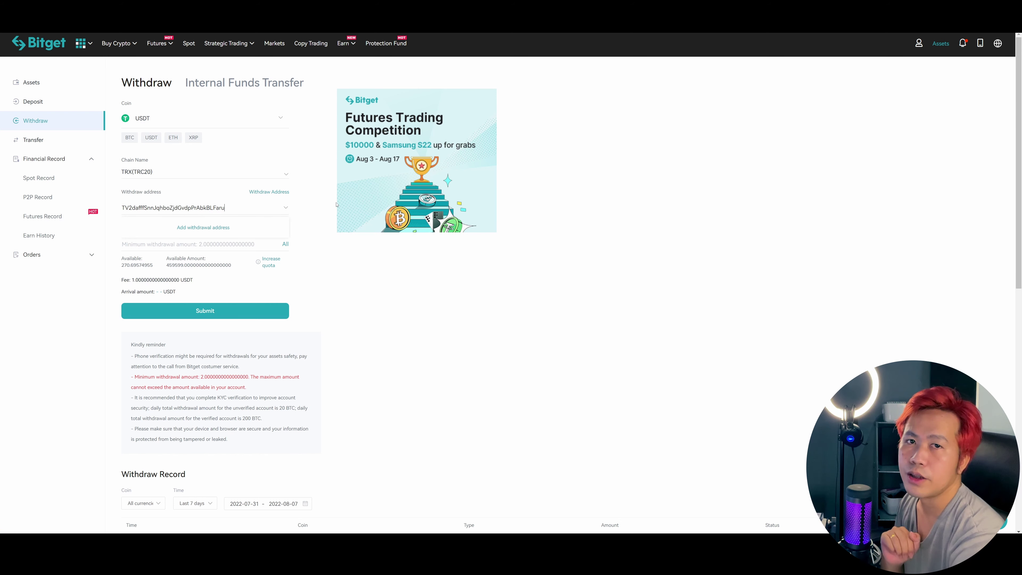
click(239, 240)
text(29.2)
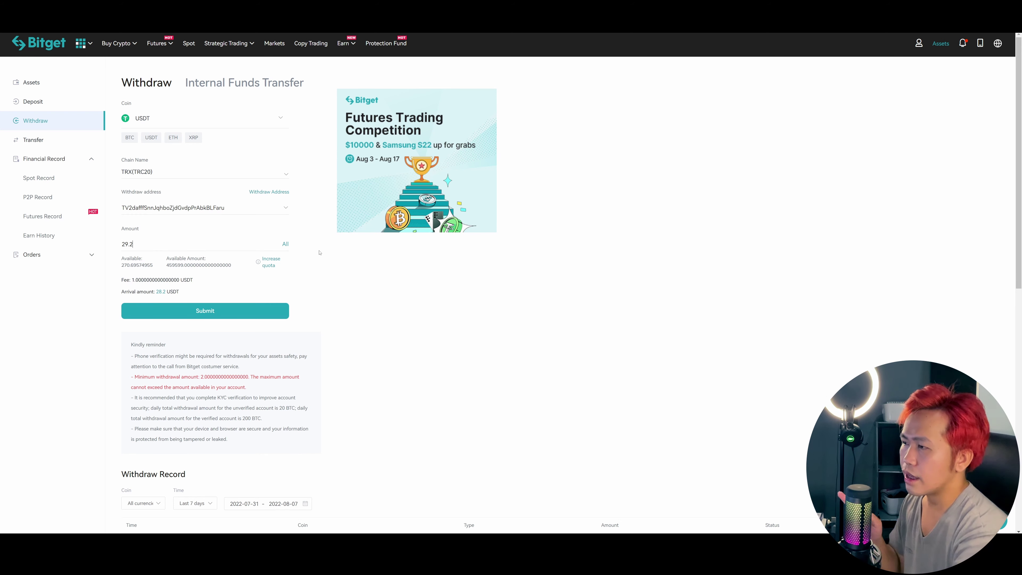
click(234, 313)
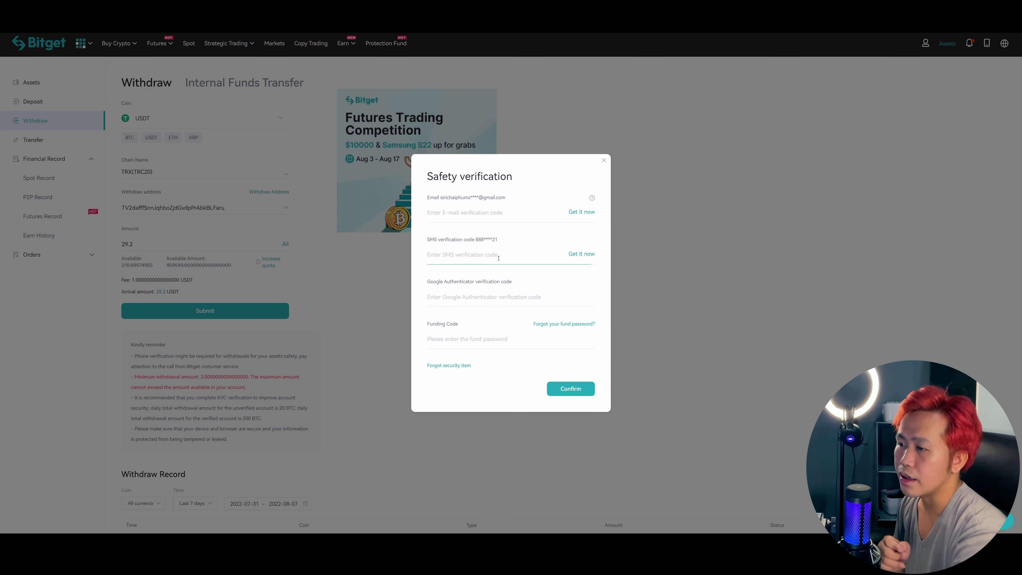
click(459, 212)
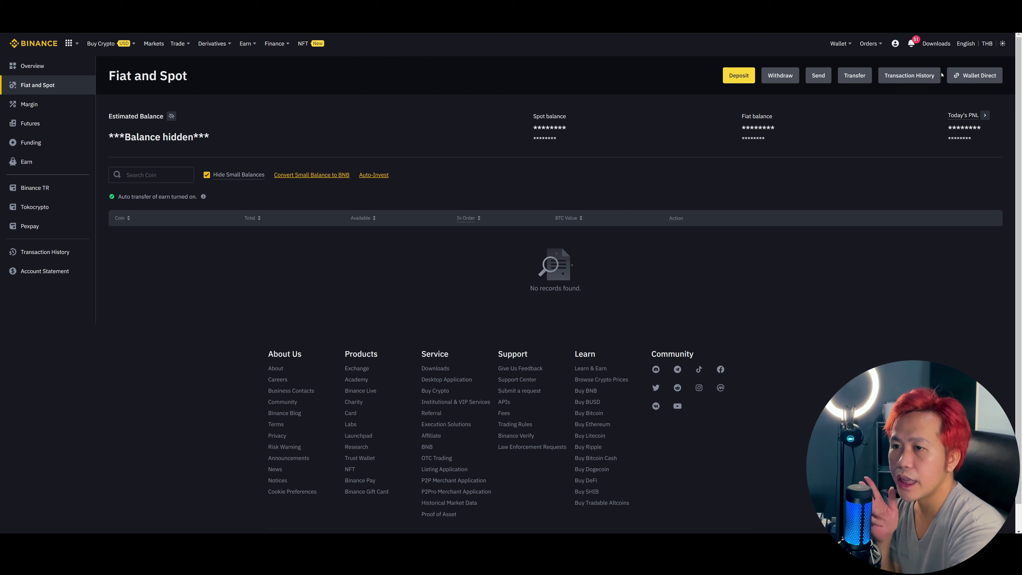
Switch to Binance and open the transaction history to check for the incoming USDT
click(907, 78)
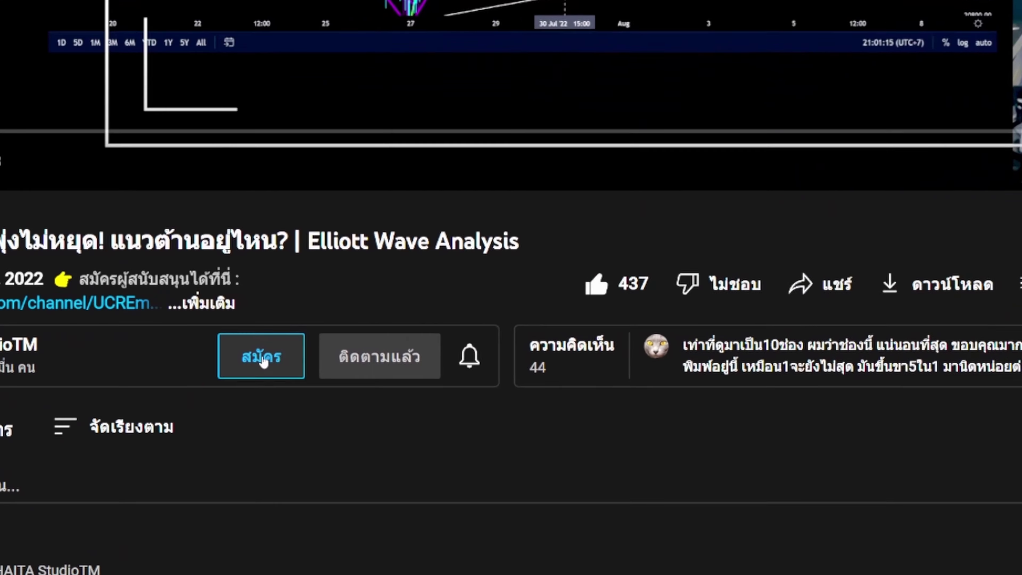
Switch to YouTube, review the CHAITA StudioTM membership offer and its perks, and open the channel's community section
click(254, 325)
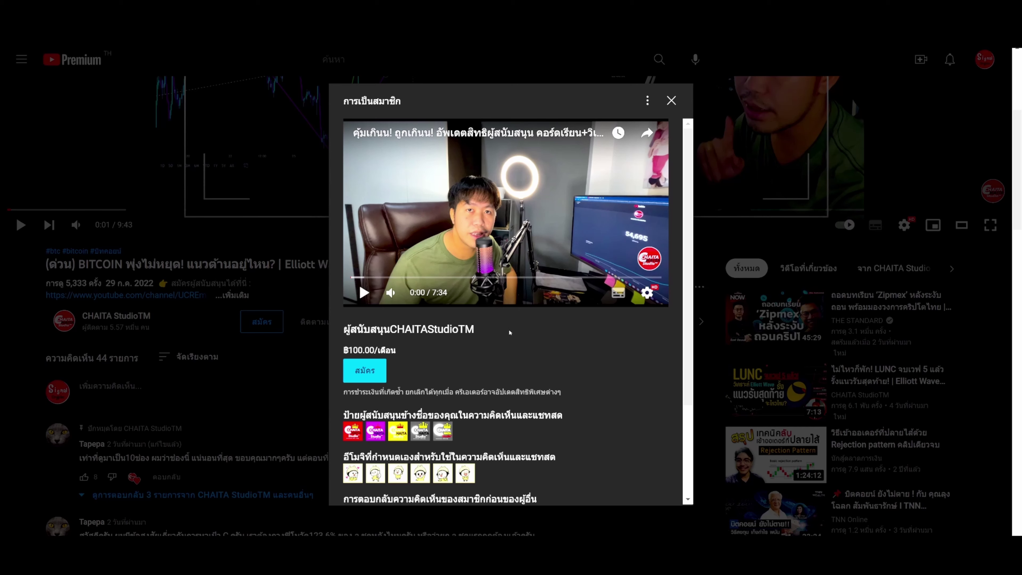
scroll(387, 262, down, 3)
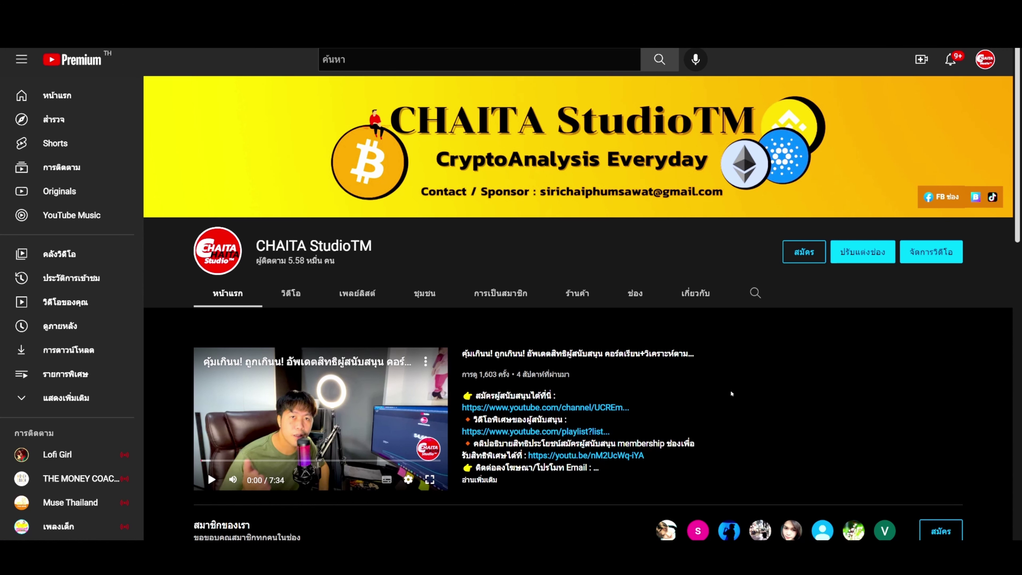
click(425, 292)
In the CHAITA Studio Discord server, view the July supporter activity schedule image enlarged and close it
scroll(448, 322, down, 5)
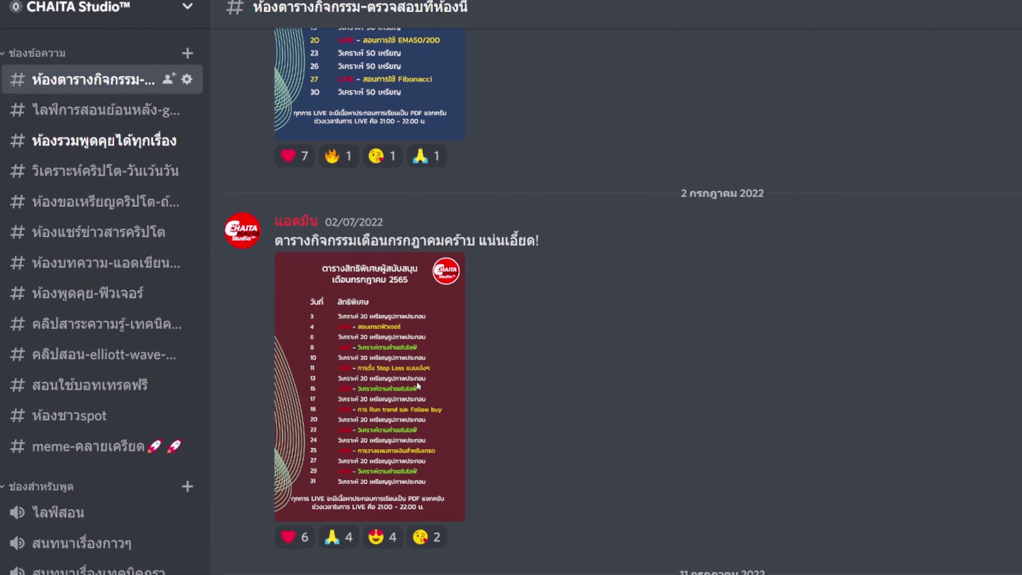
click(417, 385)
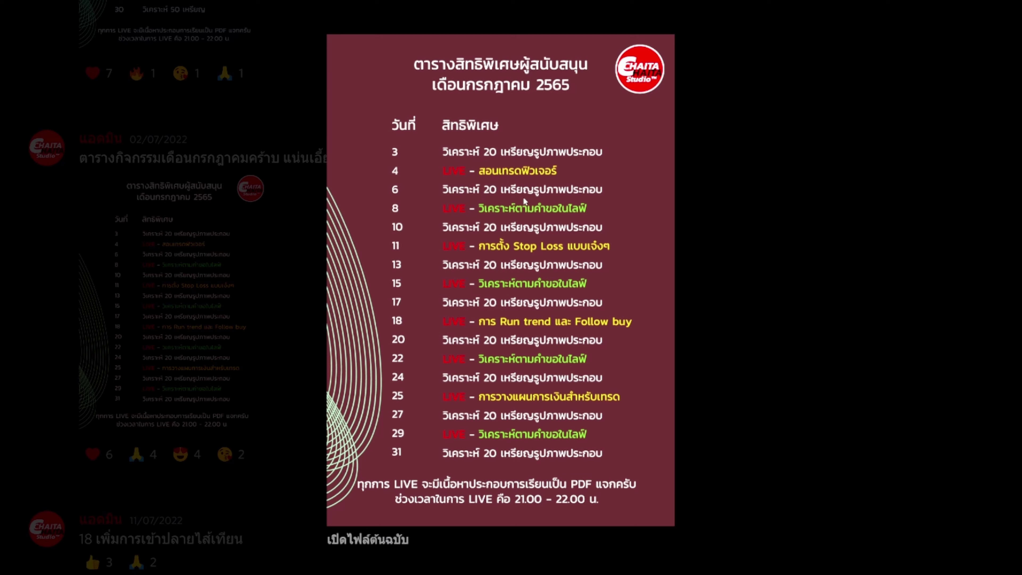
click(733, 233)
Browse the members' coin request messages in Discord and open the crypto analysis channel
click(115, 203)
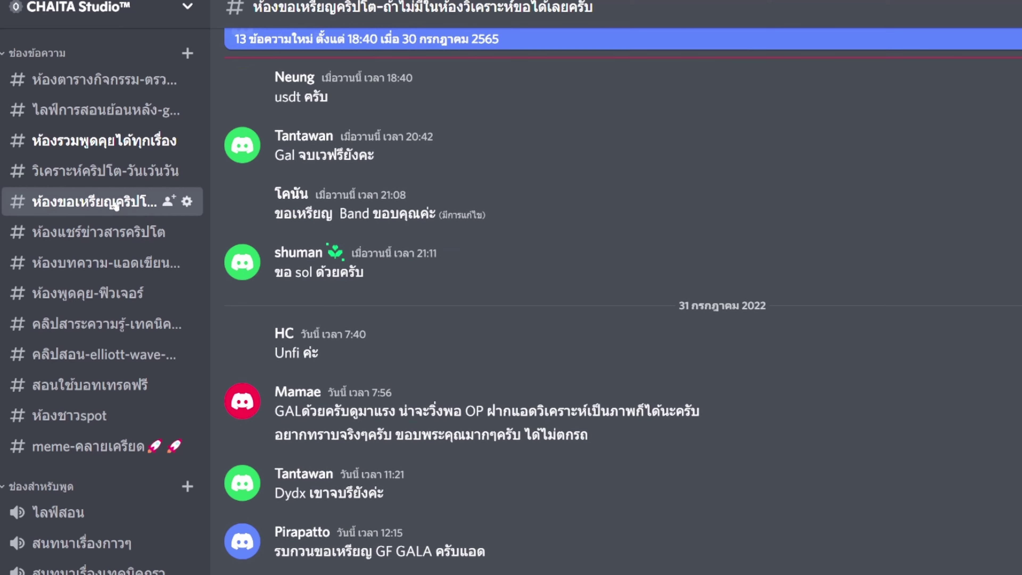
scroll(539, 322, down, 1)
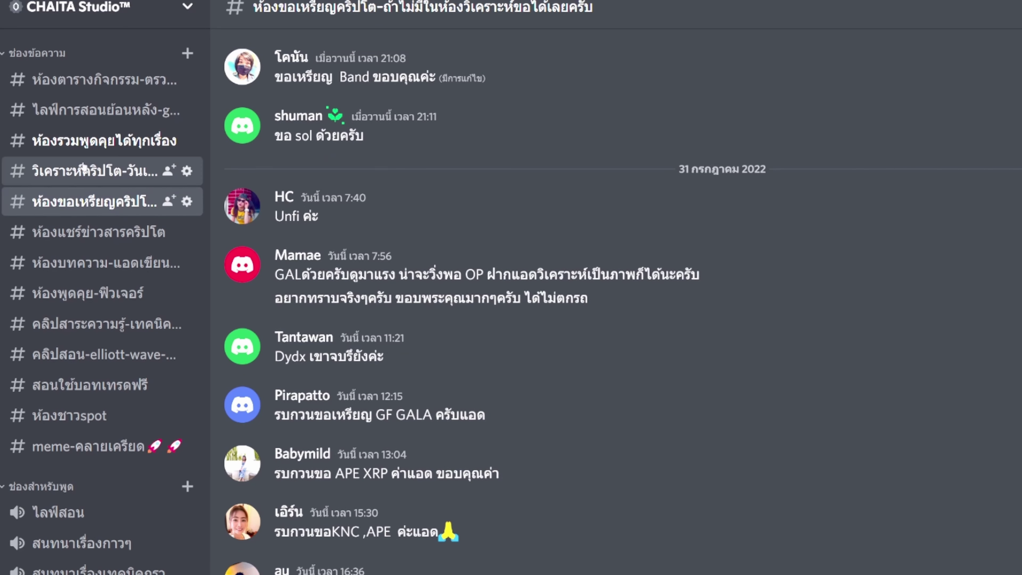
click(67, 165)
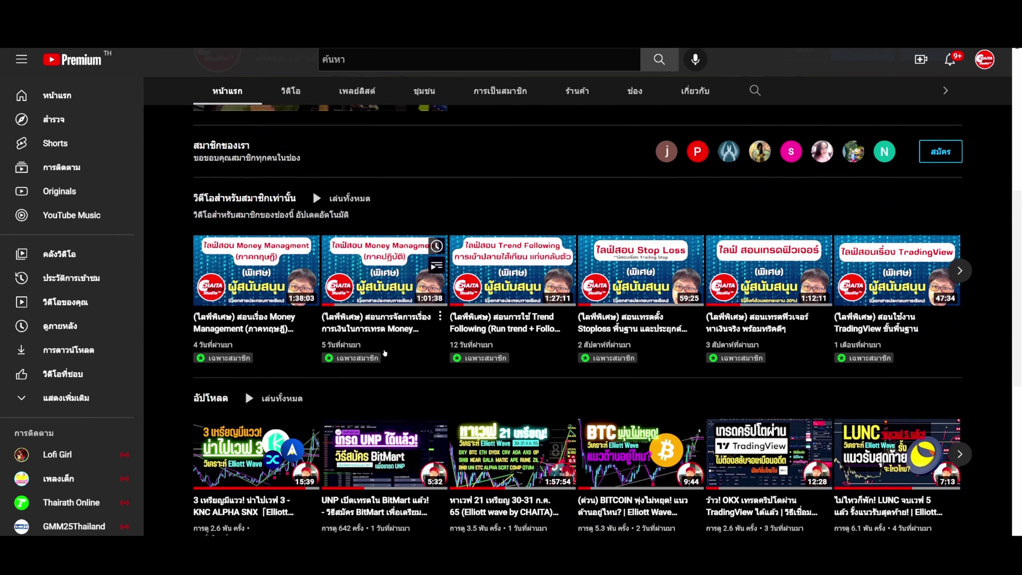
Switch to the YouTube channel page and browse further through the members-only videos
scroll(467, 393, down, 1)
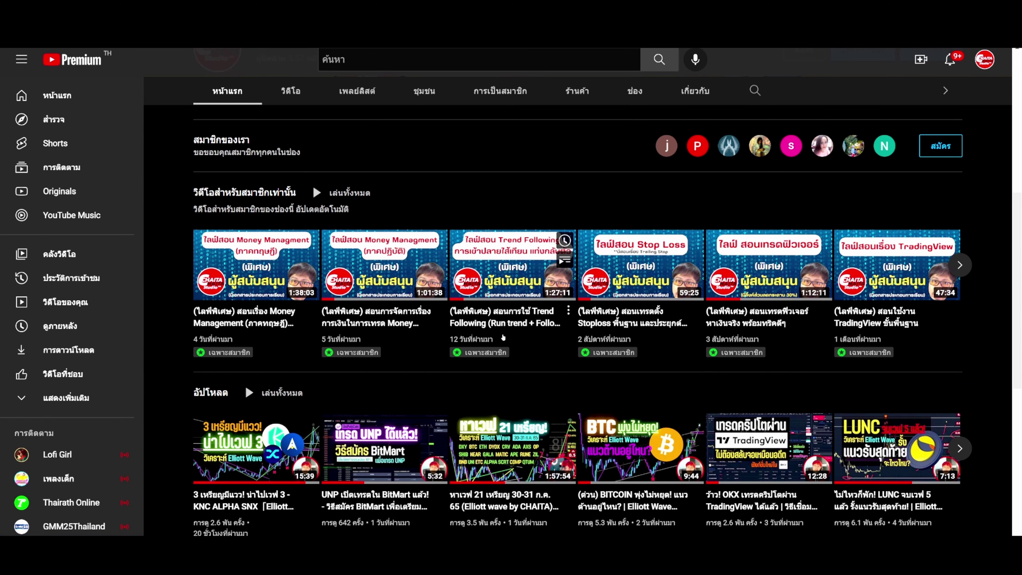
click(960, 265)
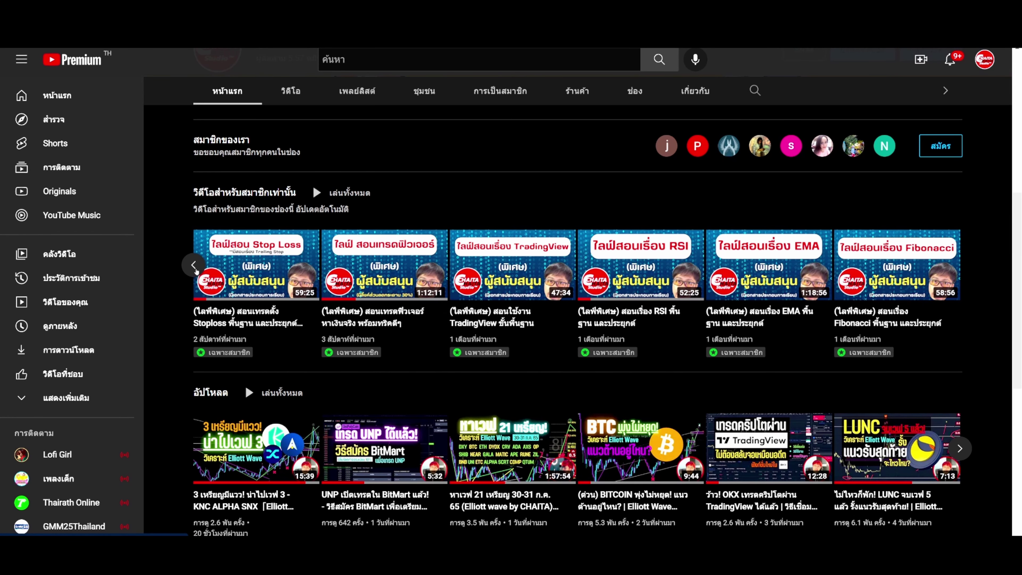